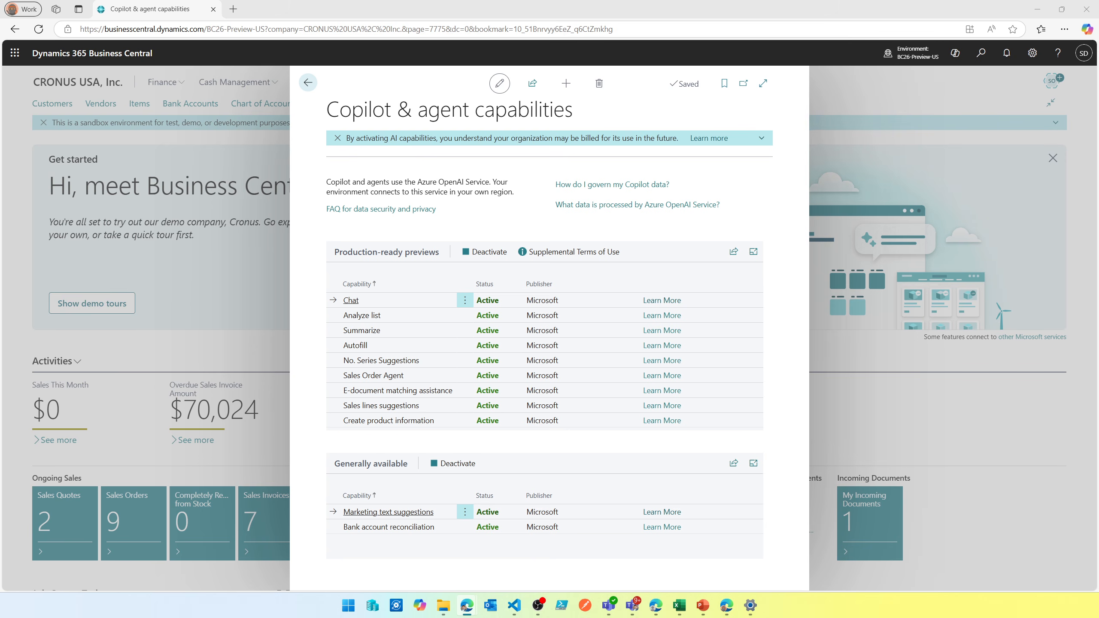
- Leave the Copilot & agent capabilities page after highlighting Autofill and open the Items list
click(386, 350)
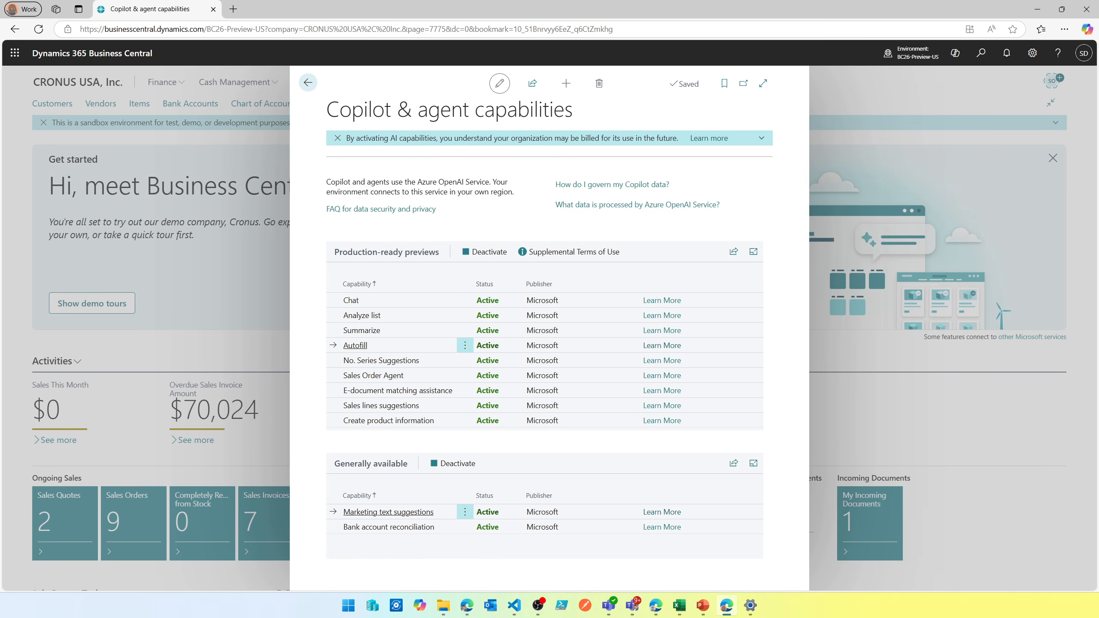
click(308, 83)
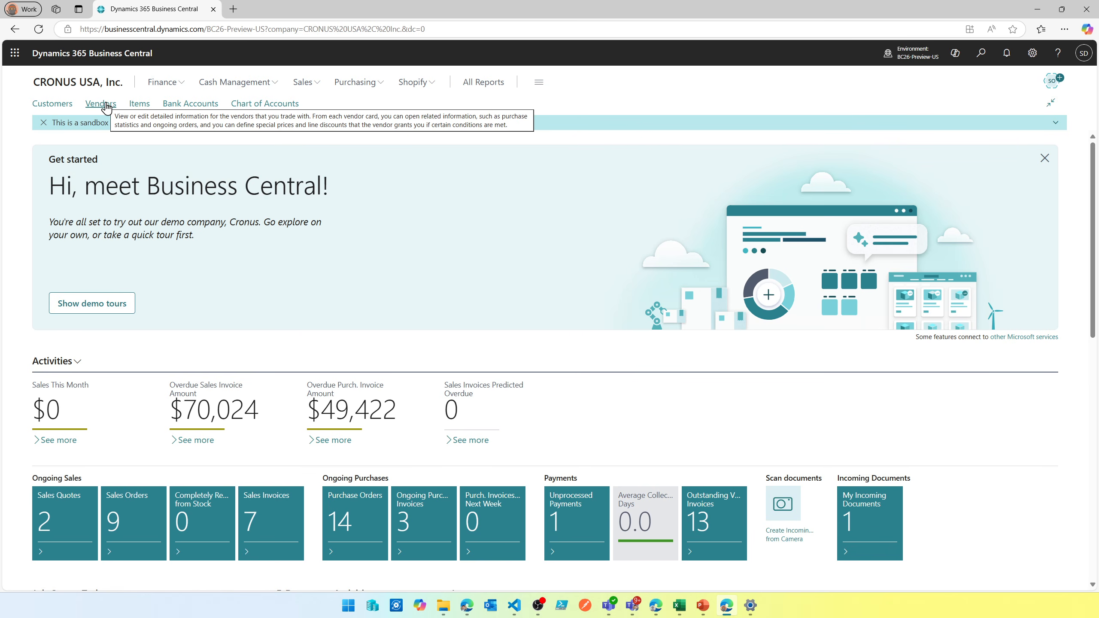
click(141, 105)
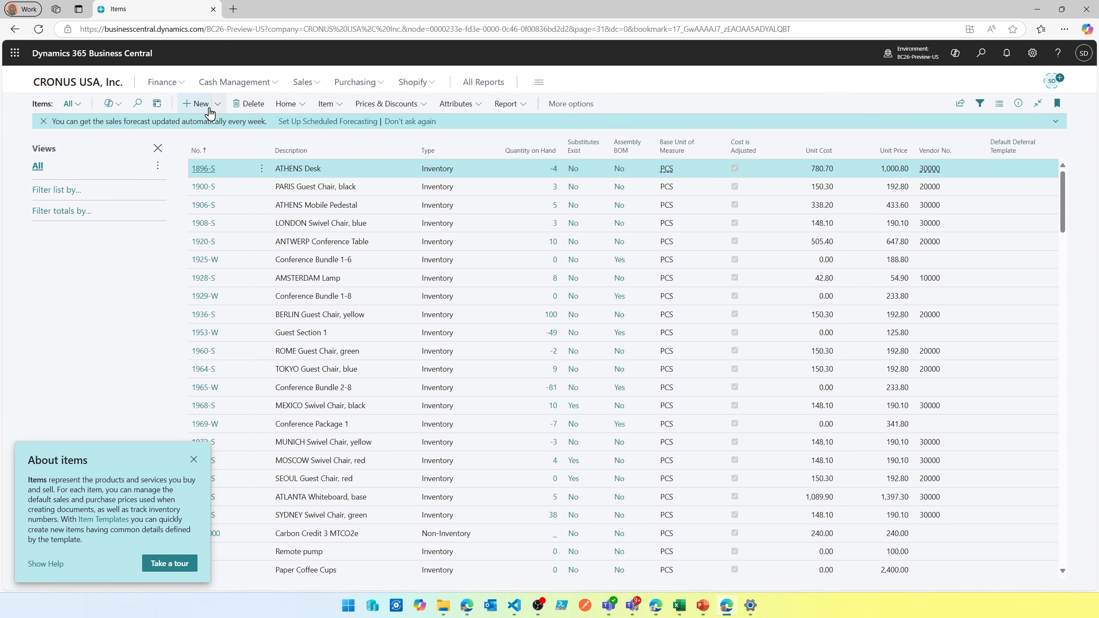
- Create a new item without applying an item template
click(196, 104)
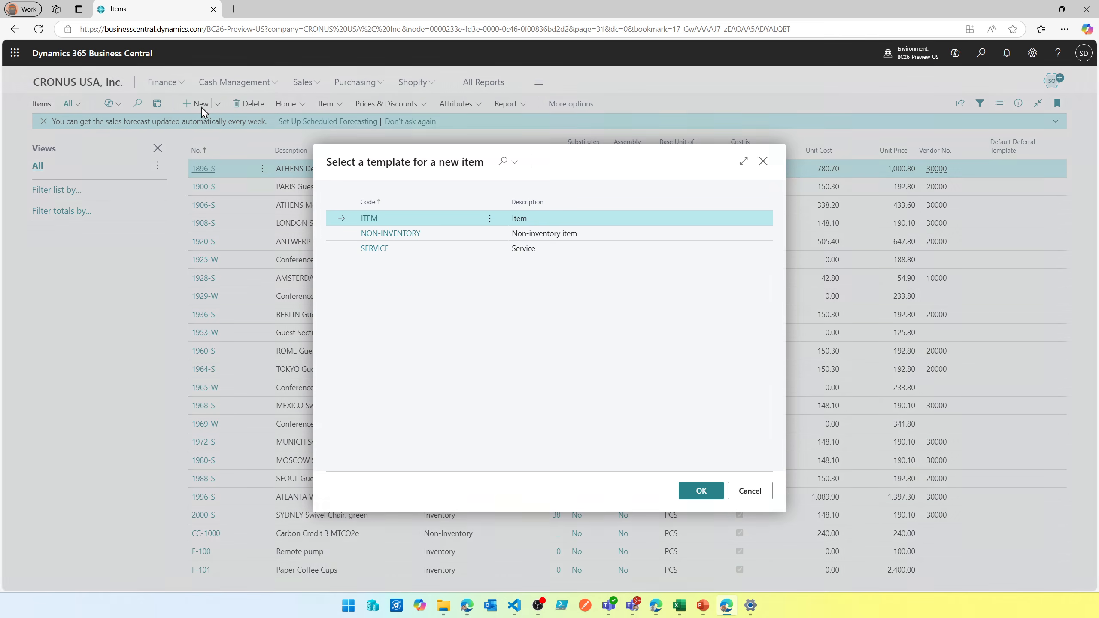
click(766, 492)
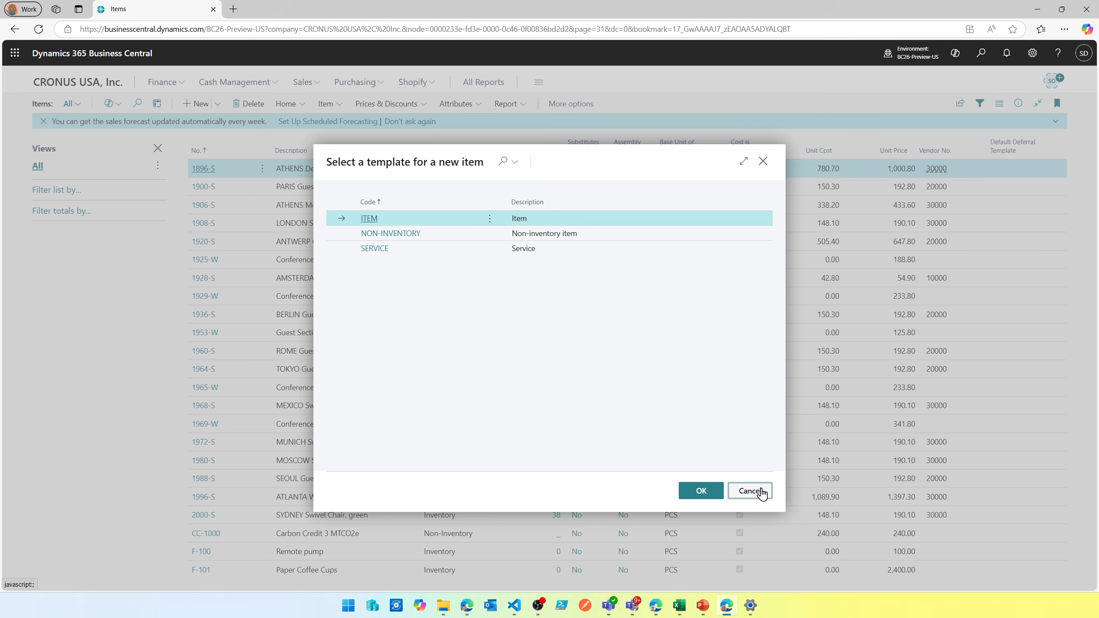
click(601, 355)
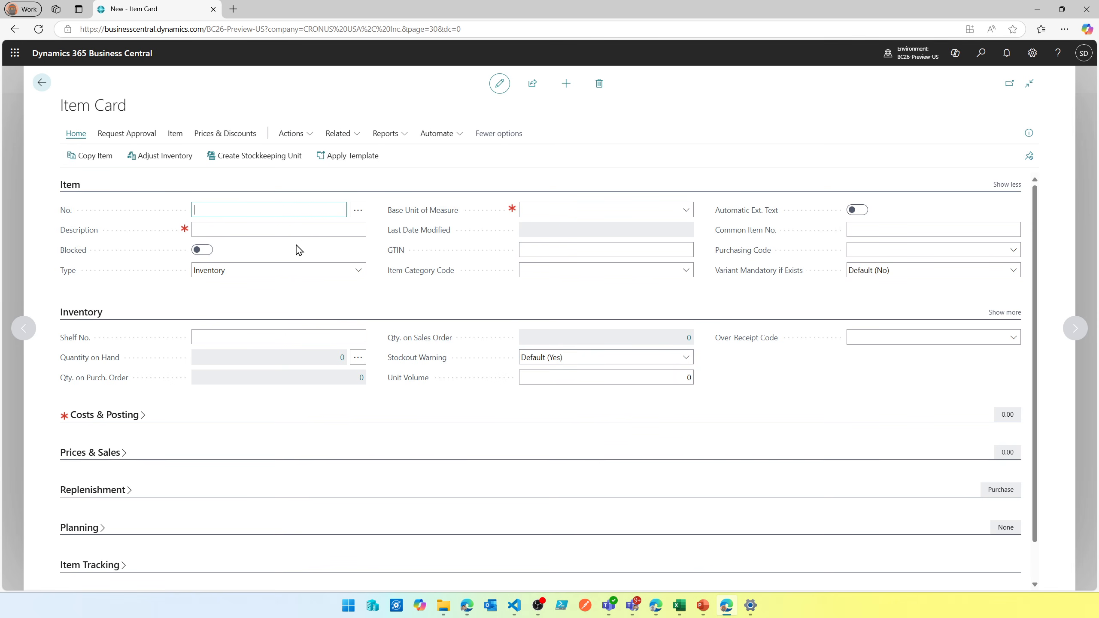
- Generate Copilot autofill suggestions for the new item, starting from its empty Description field
click(306, 227)
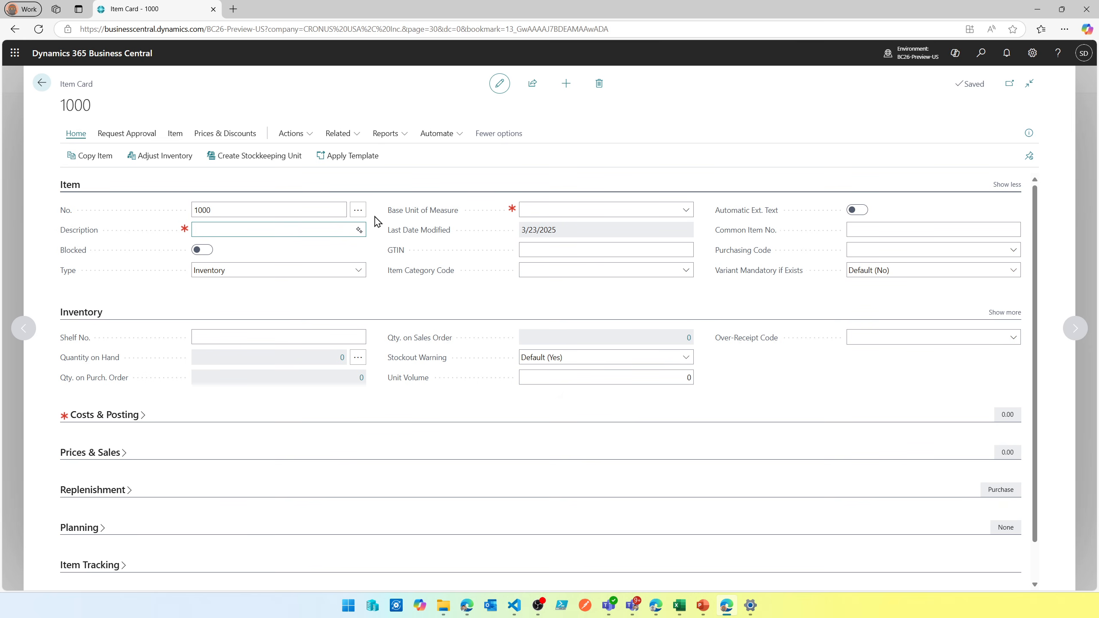
click(360, 230)
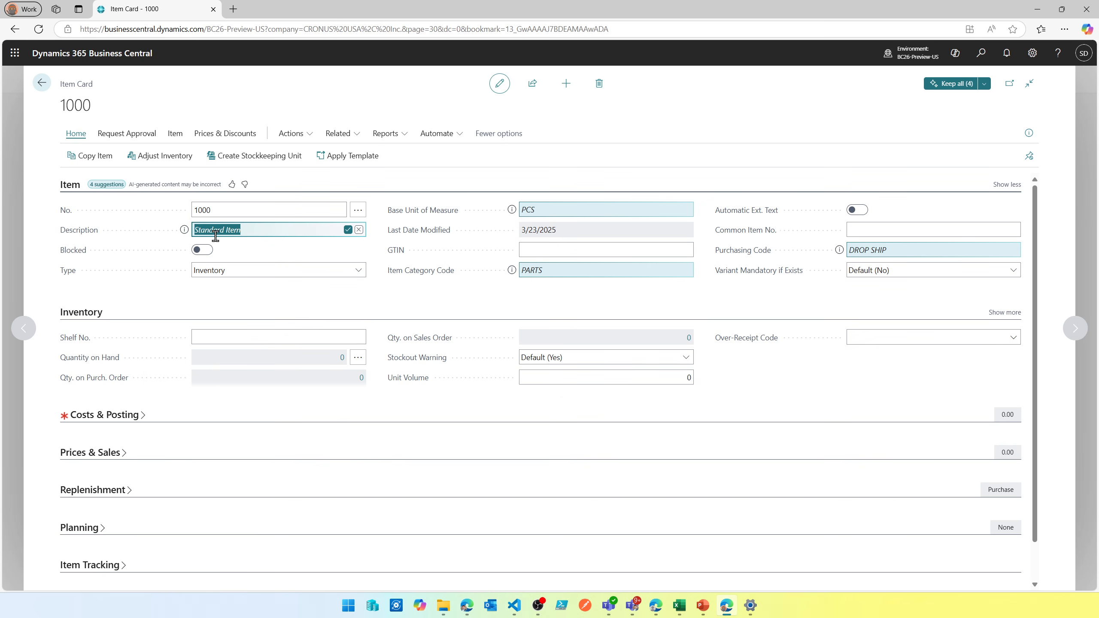
mouse_move(528, 206)
mouse_move(549, 273)
mouse_move(882, 252)
- Collapse Inventory, expand Costs & Posting, and generate Copilot suggestions starting from the Gen. Prod. Posting Group field
click(91, 314)
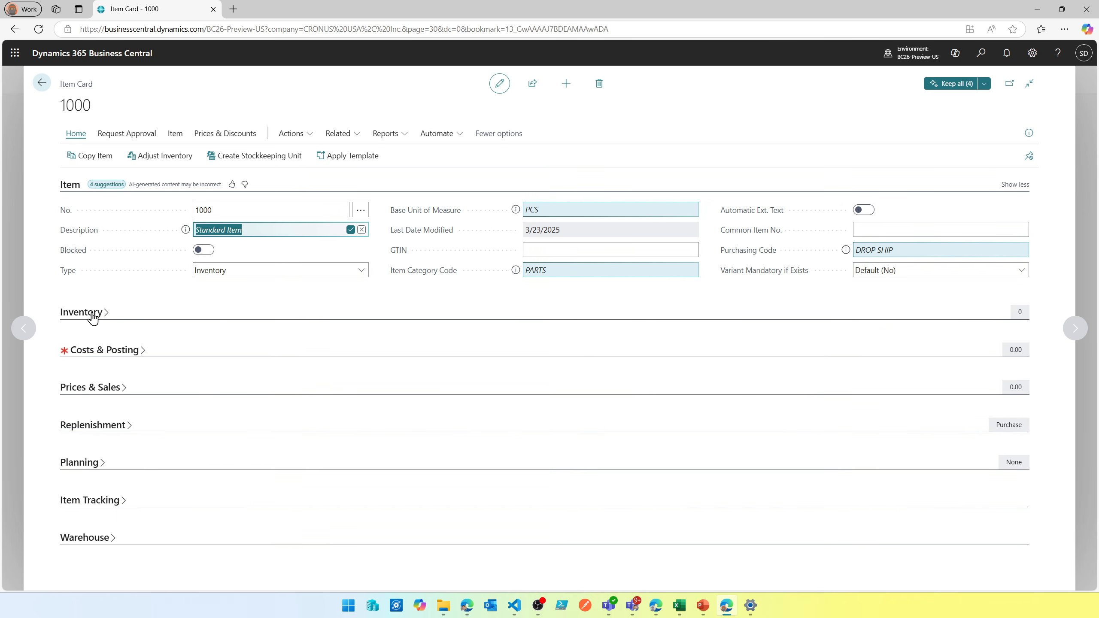
click(93, 351)
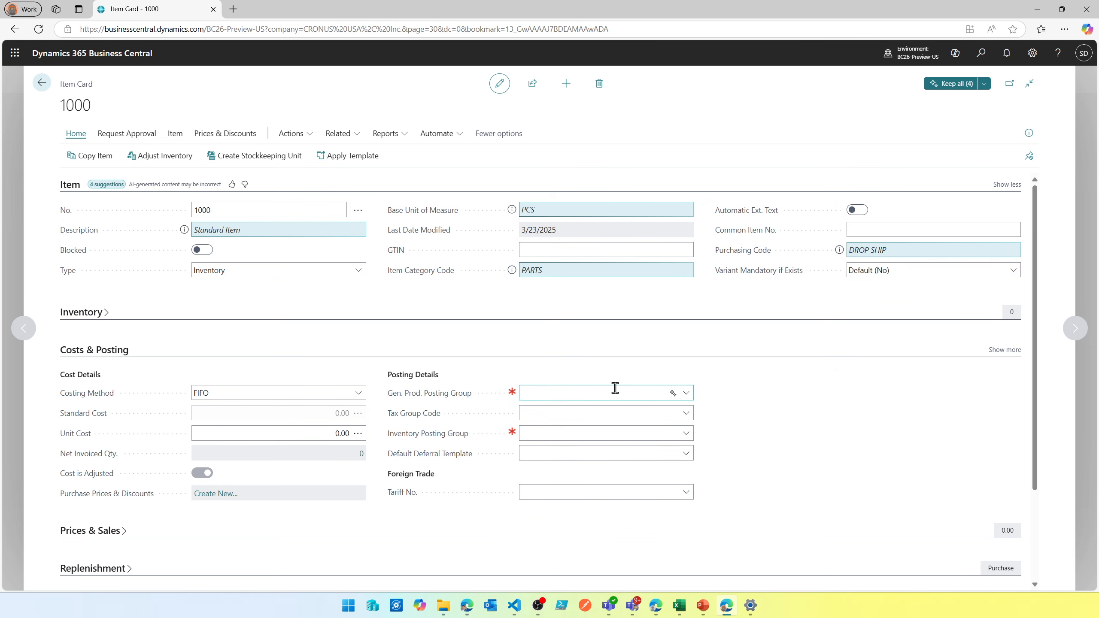
click(687, 393)
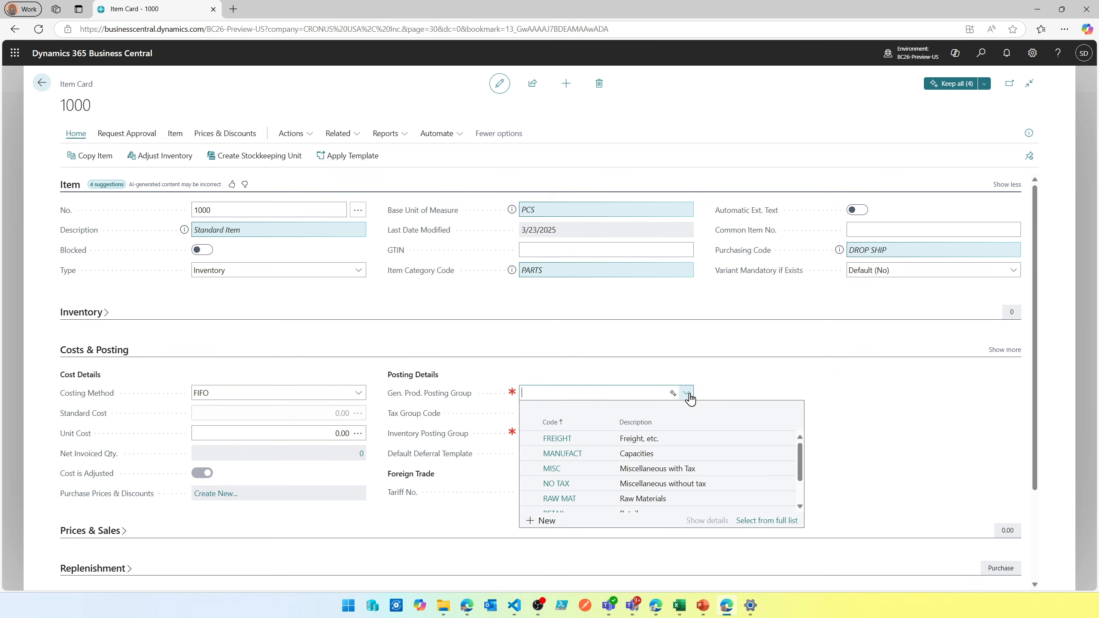
click(689, 395)
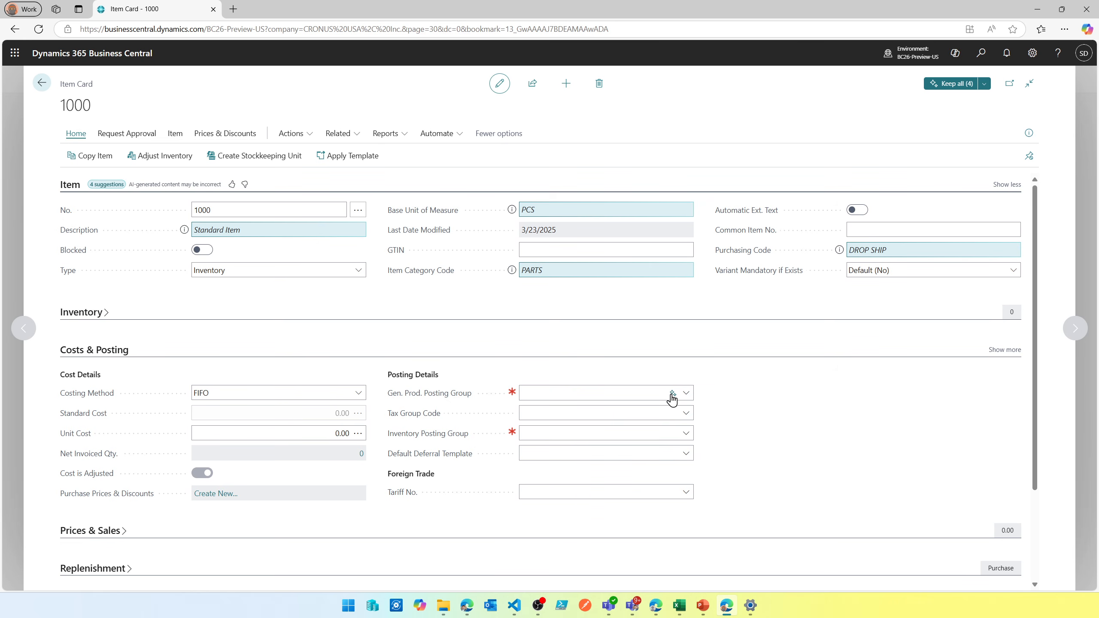
click(672, 395)
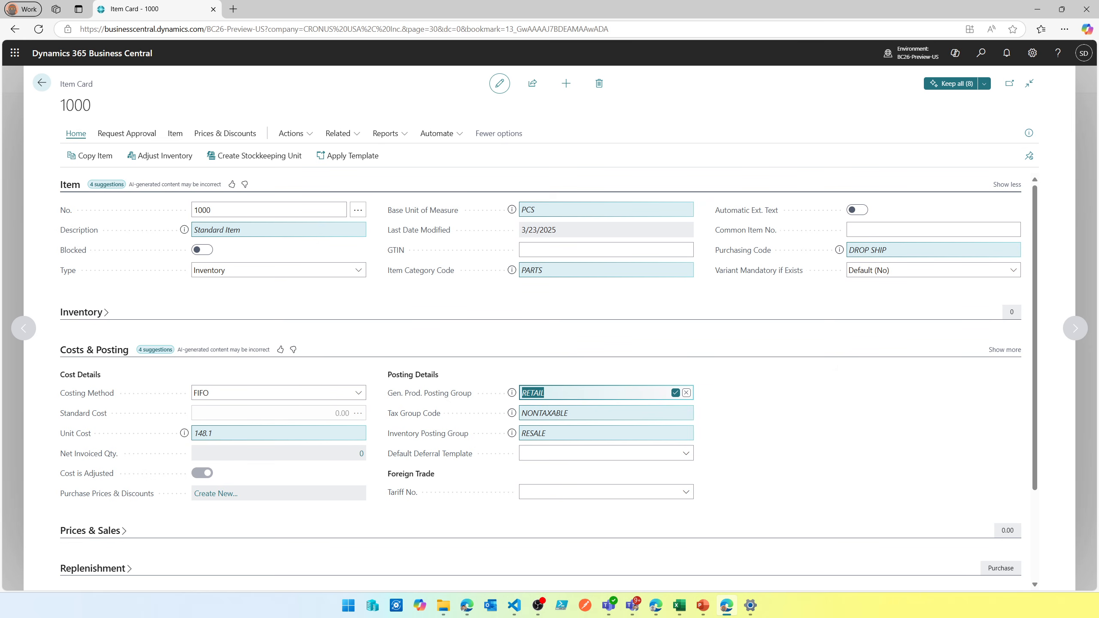
- Review Copilot's explanations for the suggested Gen. Prod. Posting Group, Tax Group Code and Inventory Posting Group
click(513, 394)
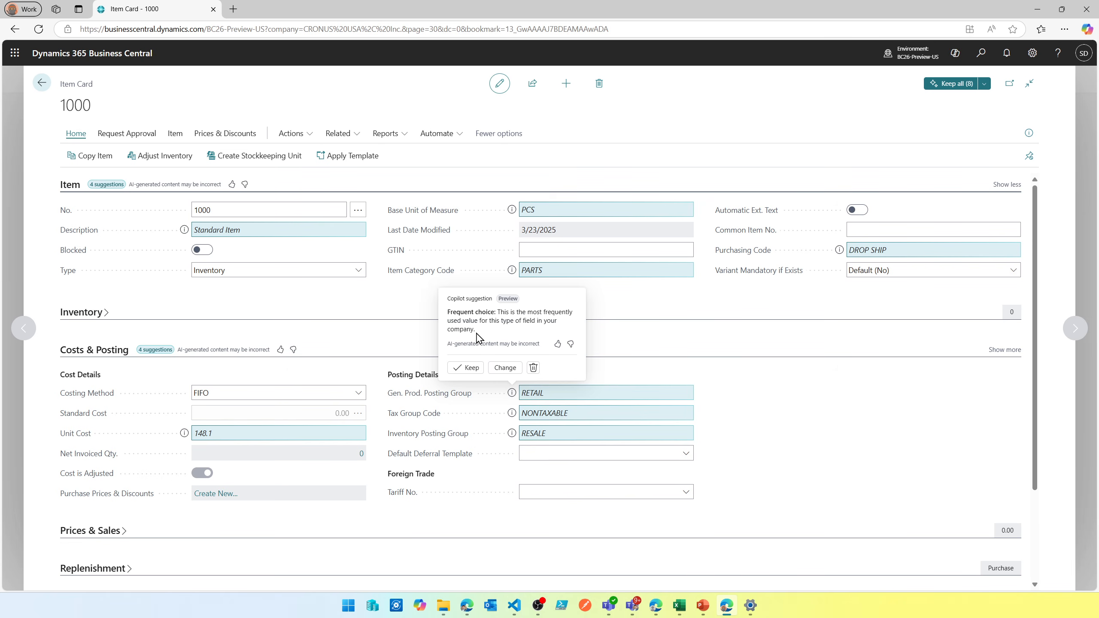
click(511, 413)
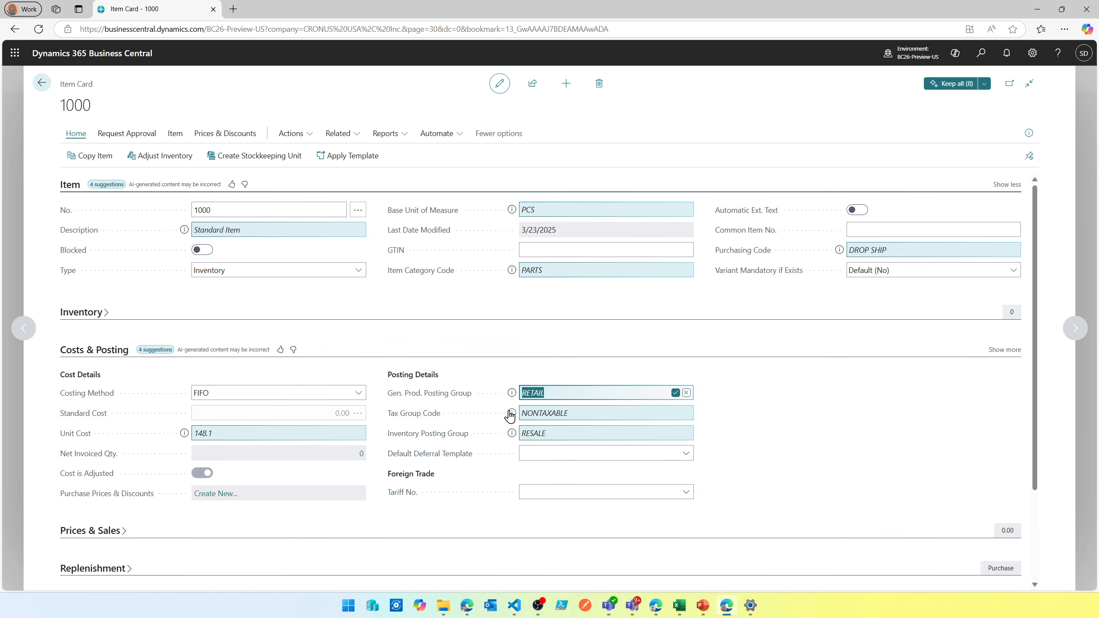
click(511, 414)
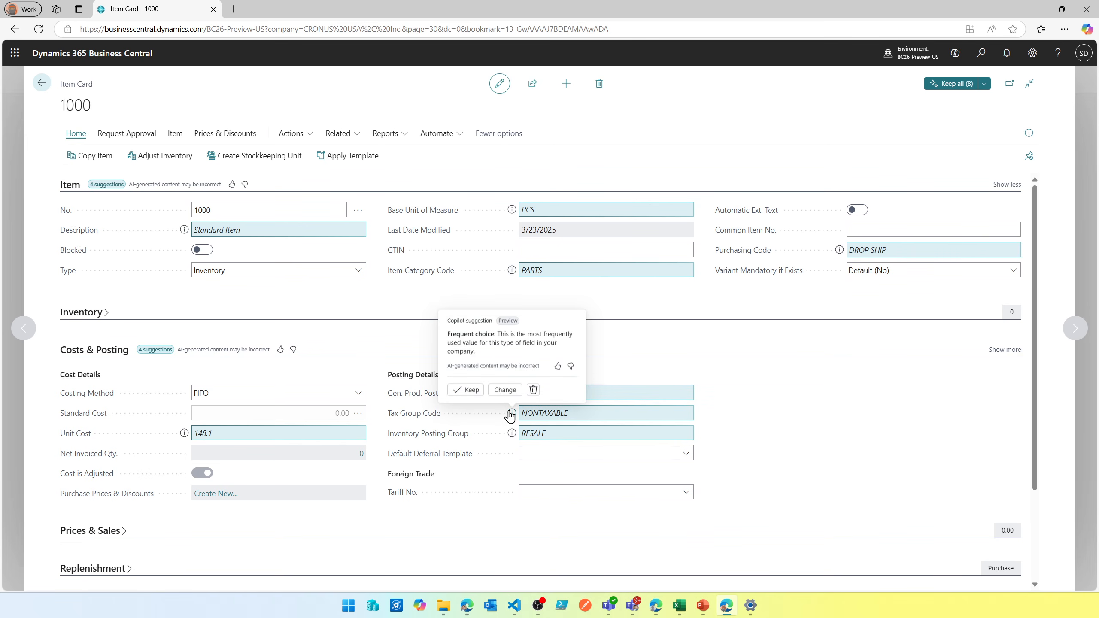
click(512, 433)
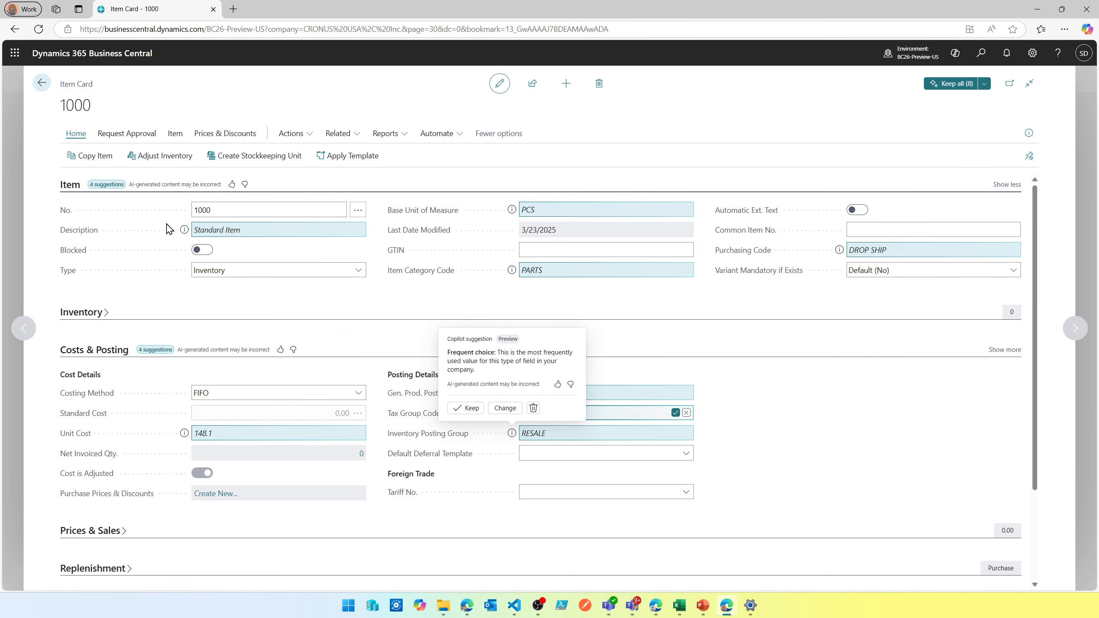
- Review Copilot's explanations for the suggested Description, Base Unit of Measure, Item Category Code and Purchasing Code
click(183, 229)
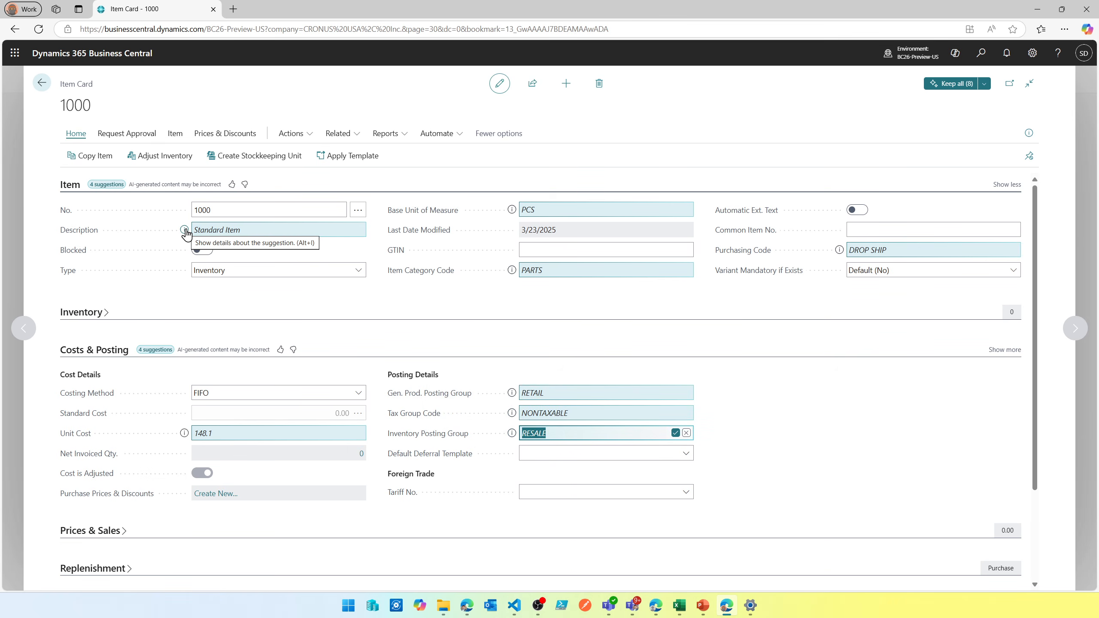
click(186, 230)
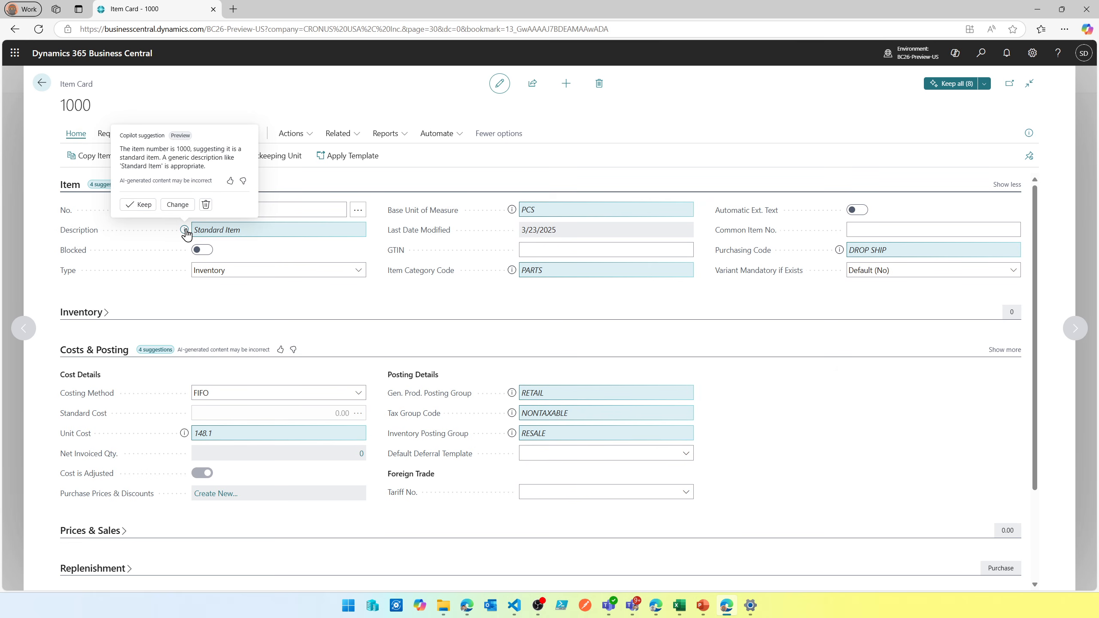
click(514, 211)
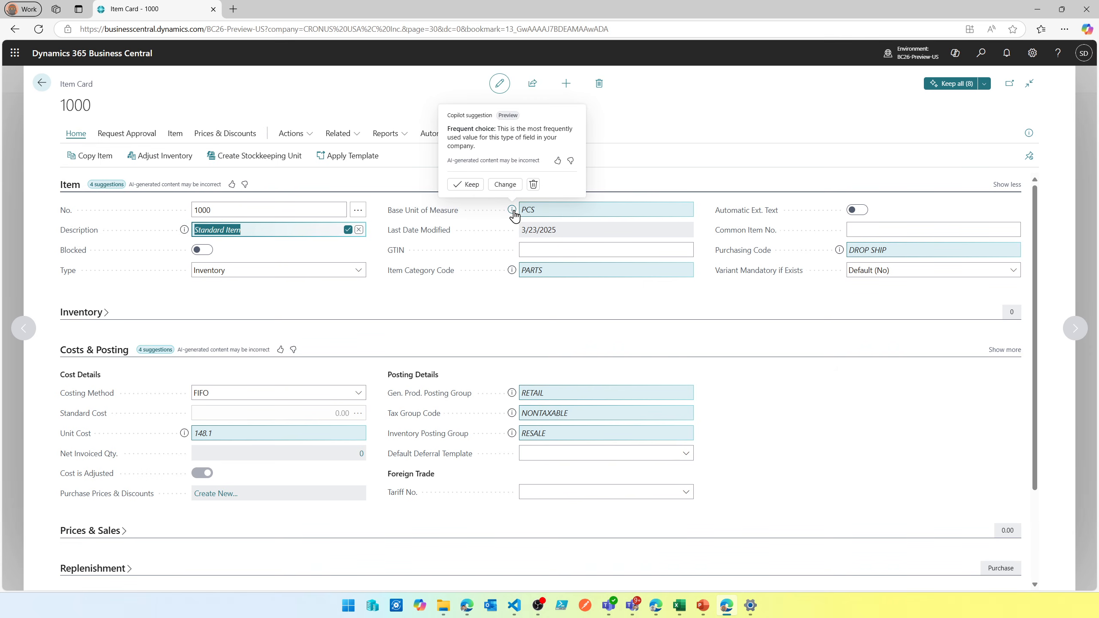
click(512, 272)
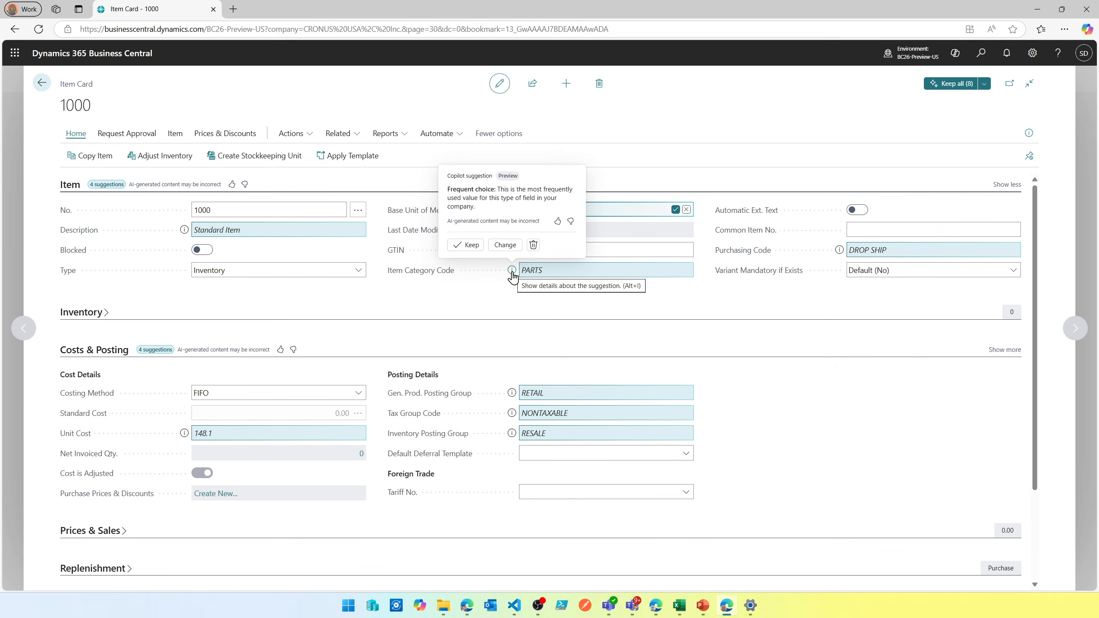
mouse_move(838, 258)
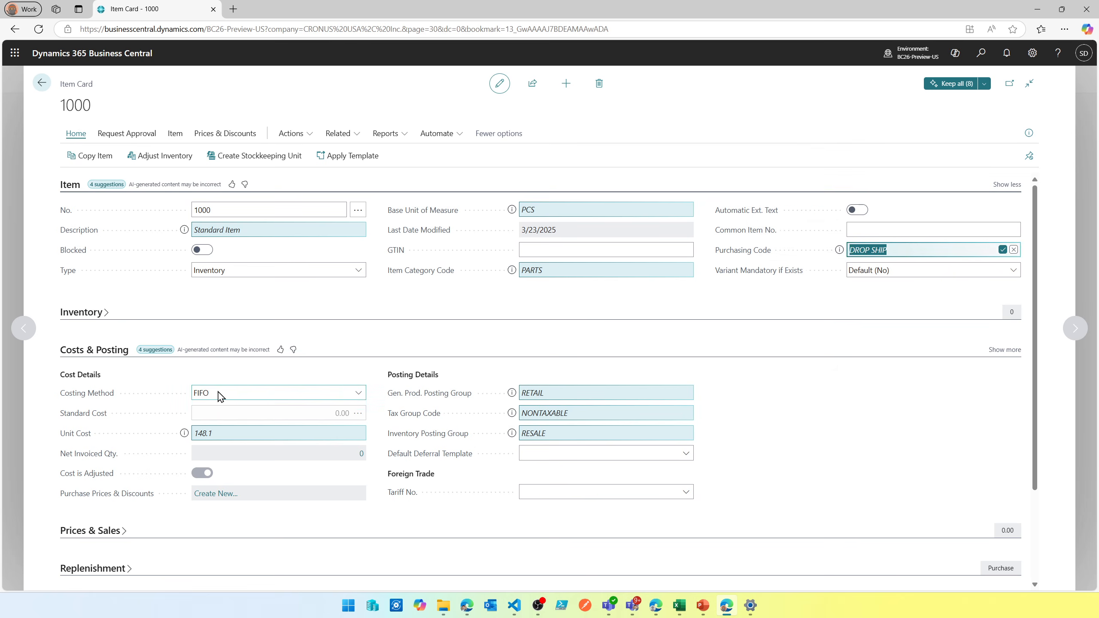
- Expand Prices & Sales and Replenishment, and generate Copilot suggestions starting from the Lead Time Calculation field
scroll(216, 393, down, 3)
click(90, 423)
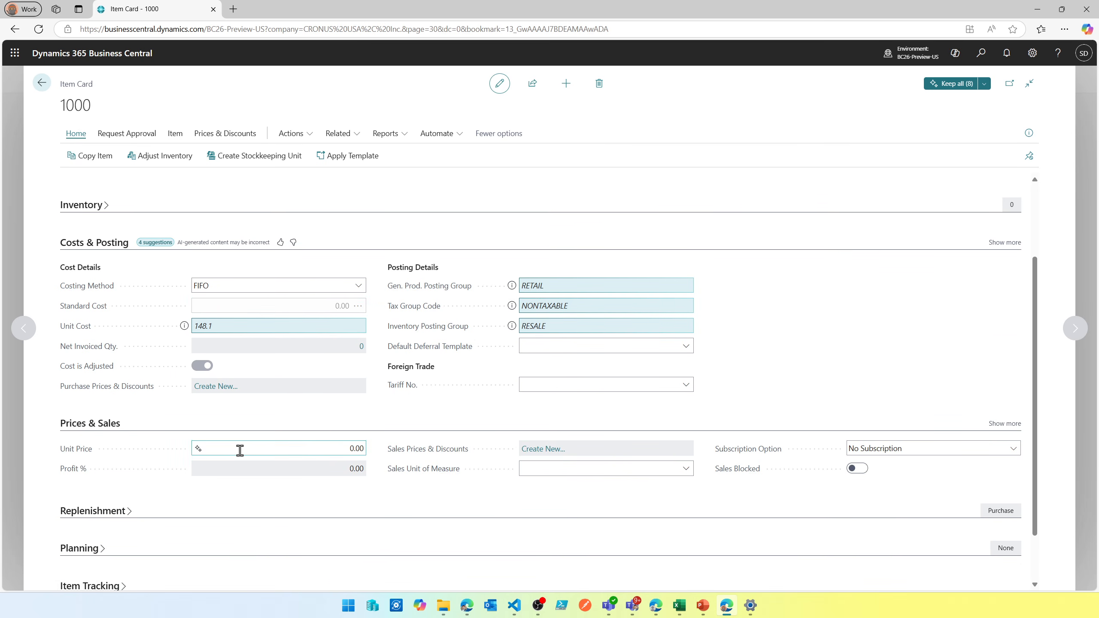
scroll(238, 450, up, 1)
scroll(238, 450, down, 2)
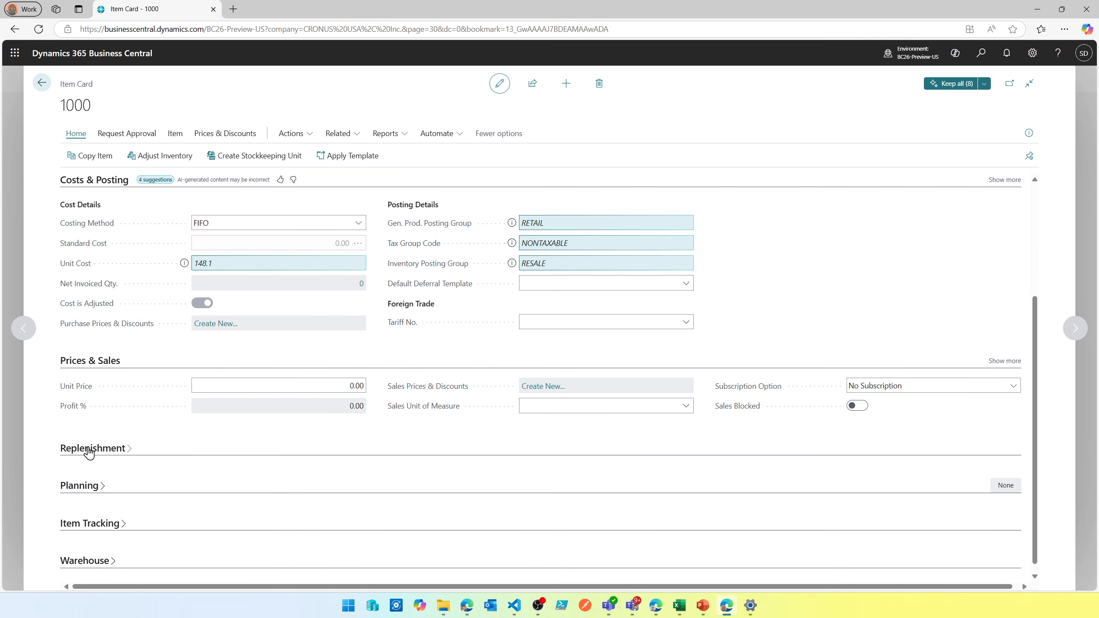
click(88, 449)
click(272, 474)
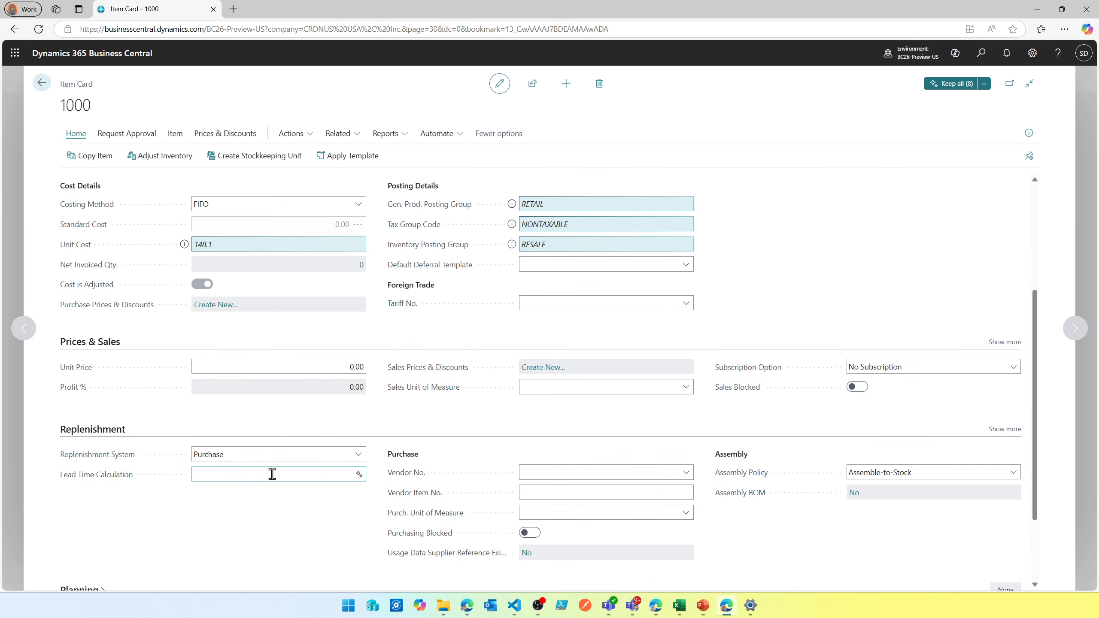
click(358, 475)
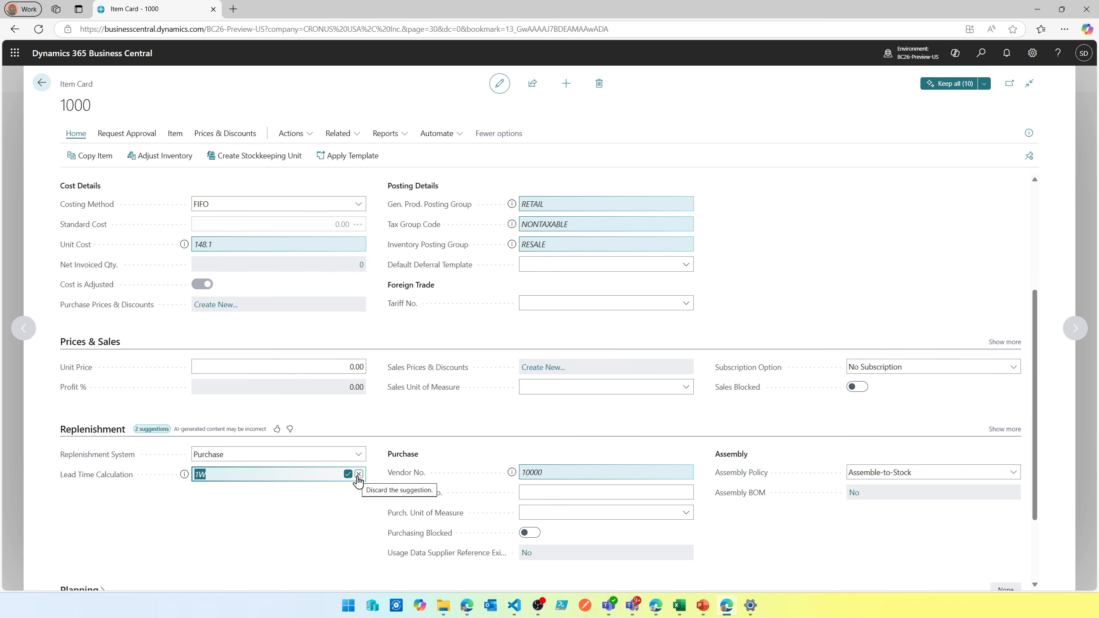
- Review Copilot's explanations for the suggested Lead Time Calculation and Vendor No. in the Replenishment section
click(184, 475)
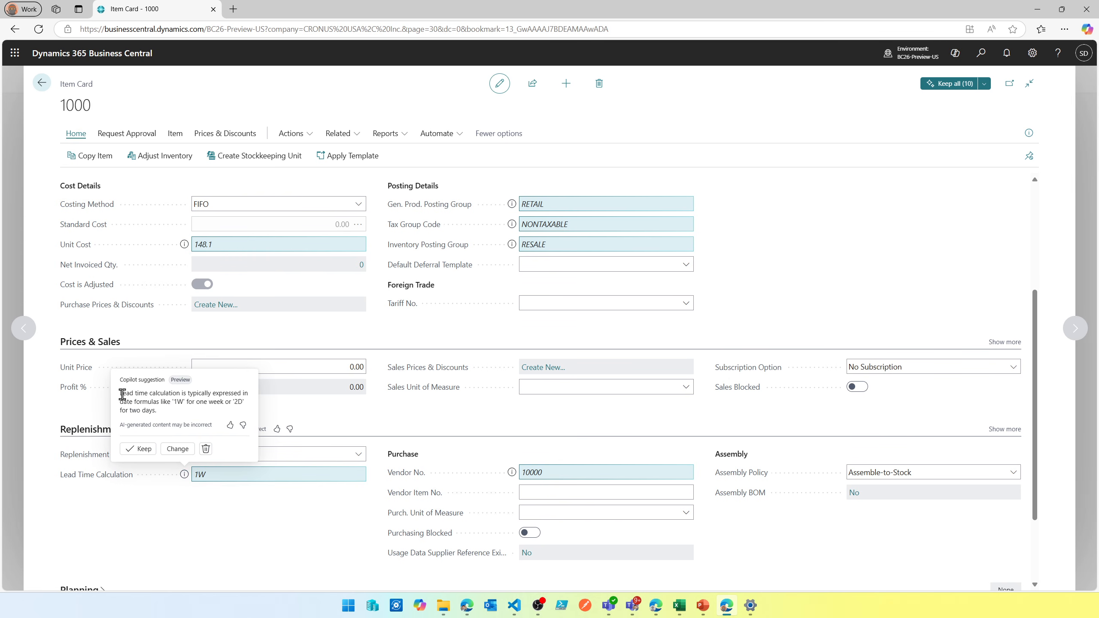
drag(122, 395, 196, 417)
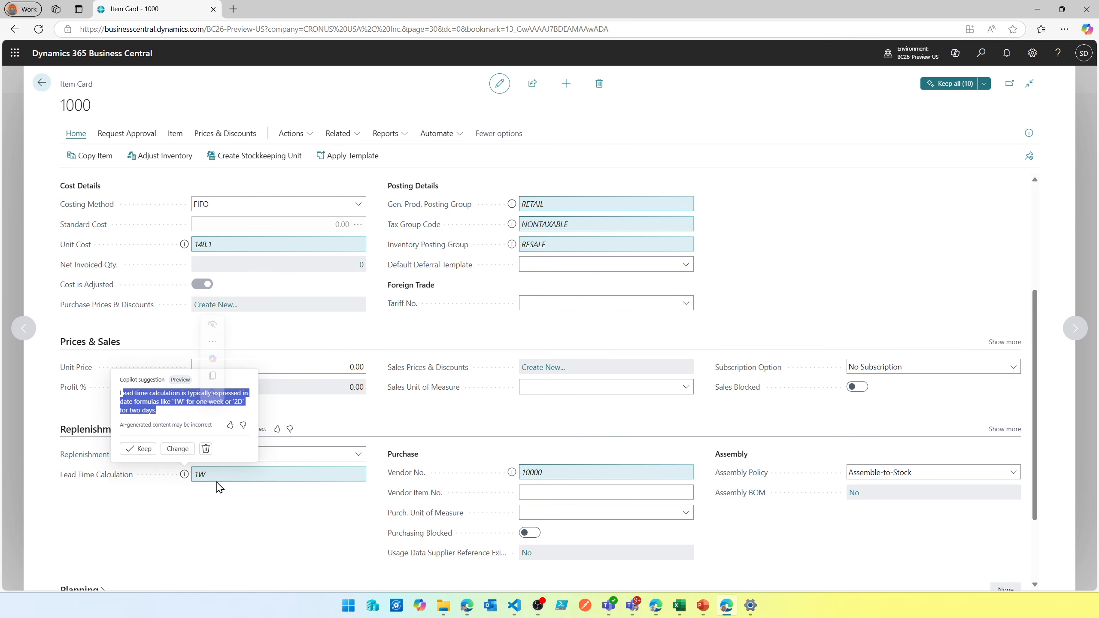
click(514, 474)
click(514, 475)
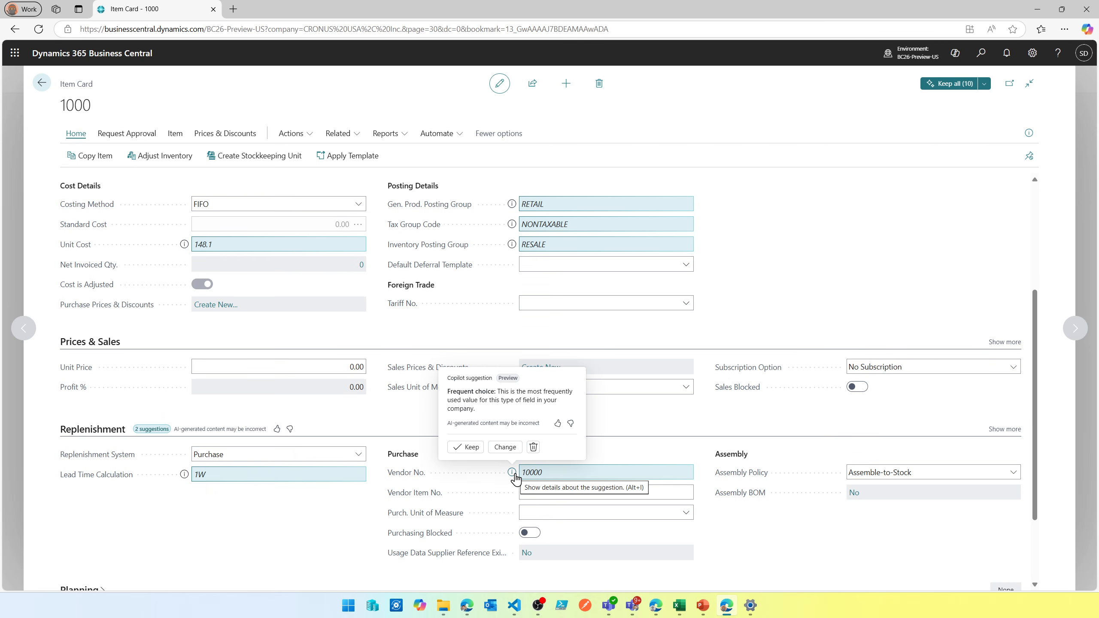
scroll(284, 477, down, 2)
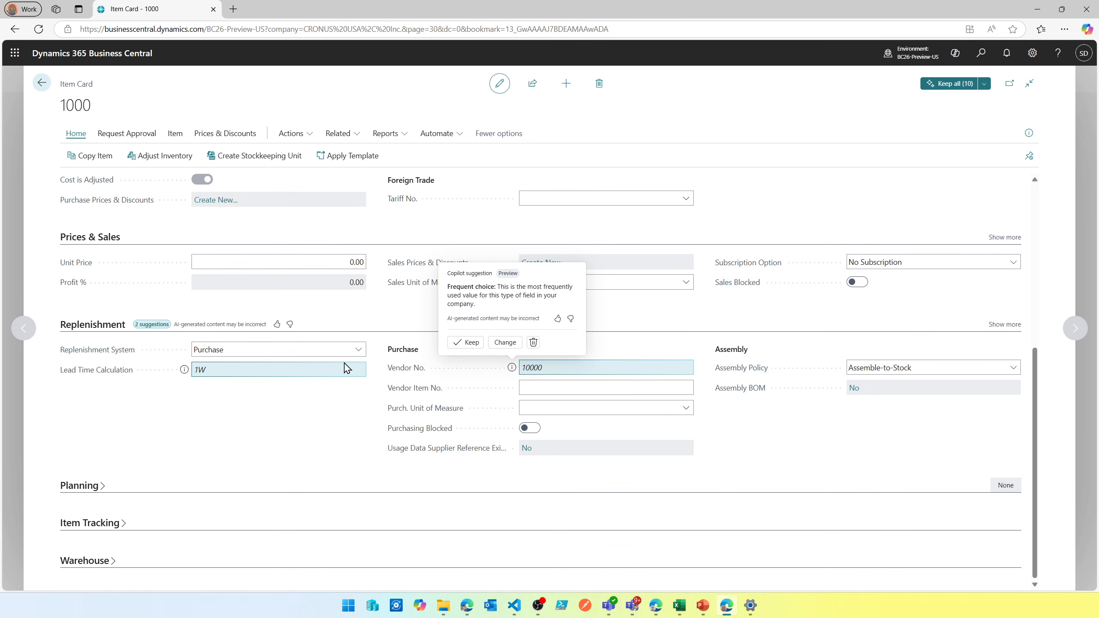
click(310, 176)
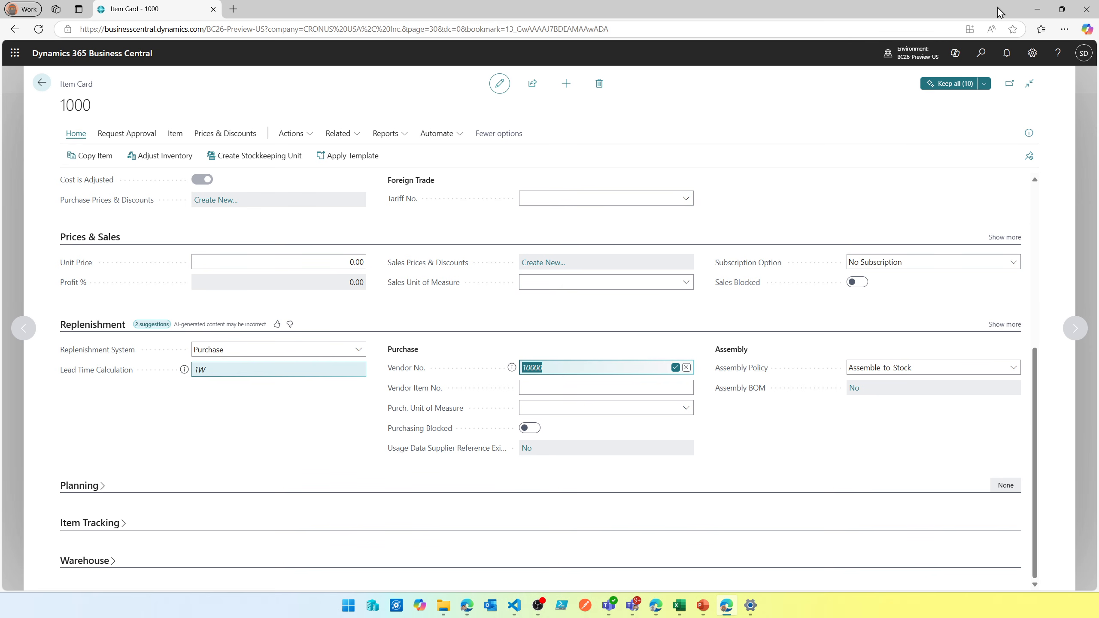
- Restore the browser window to a smaller size and review the complete list of Copilot suggestions for the item
click(1062, 9)
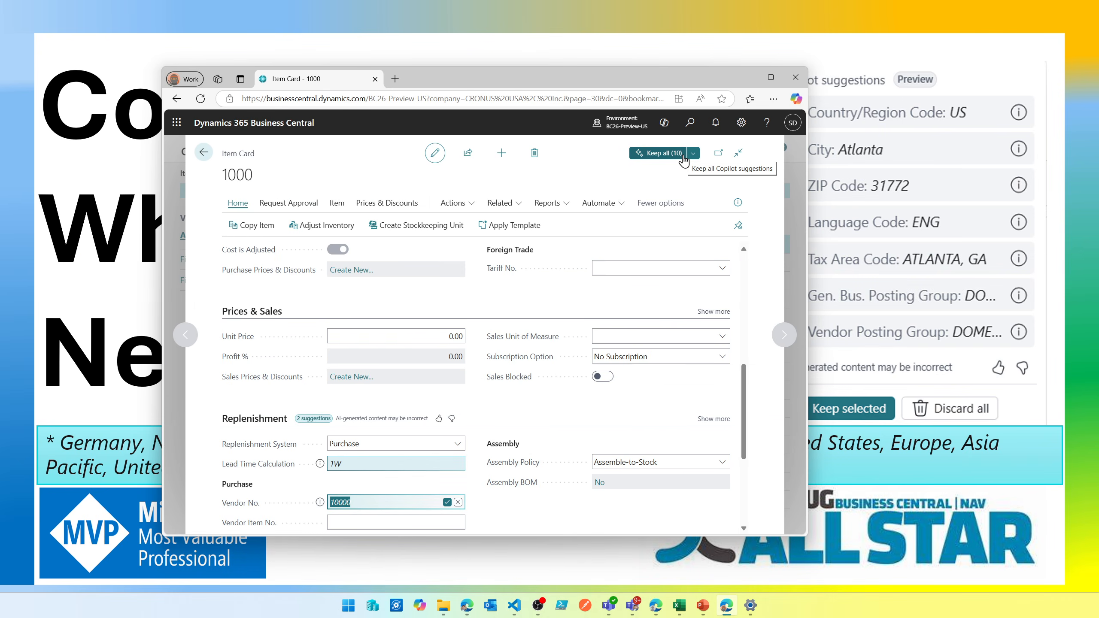
click(694, 153)
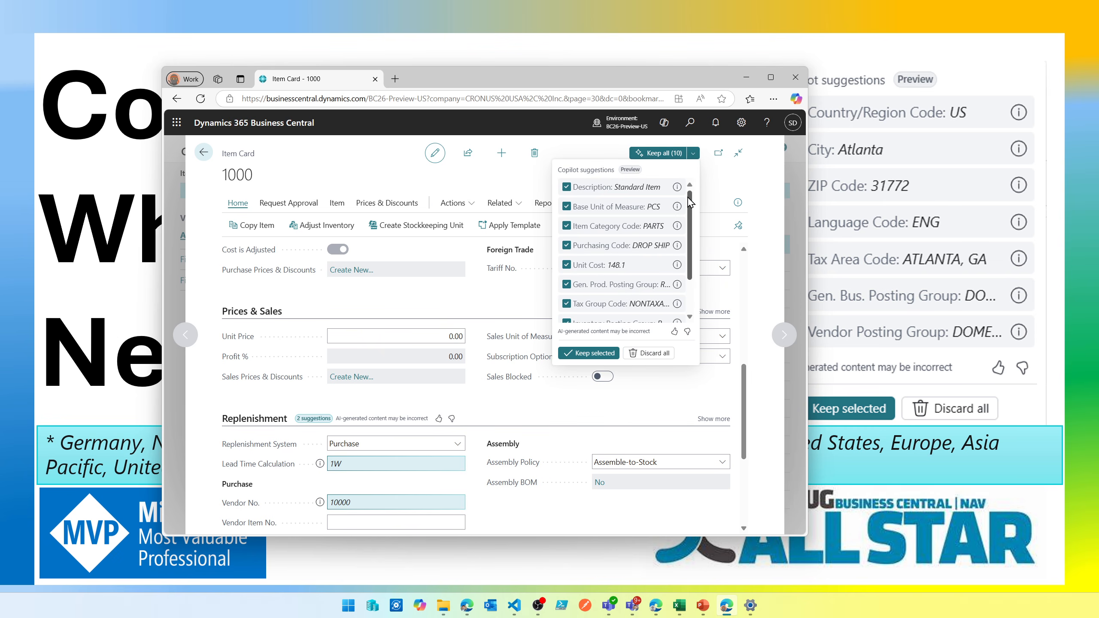
scroll(693, 264, down, 2)
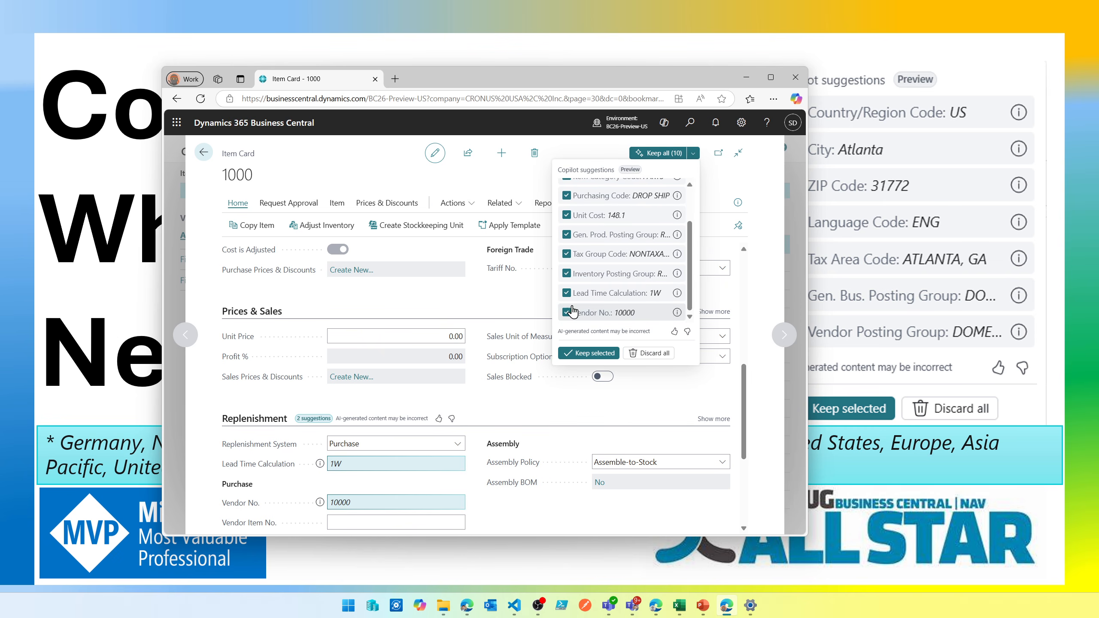
scroll(571, 282, up, 4)
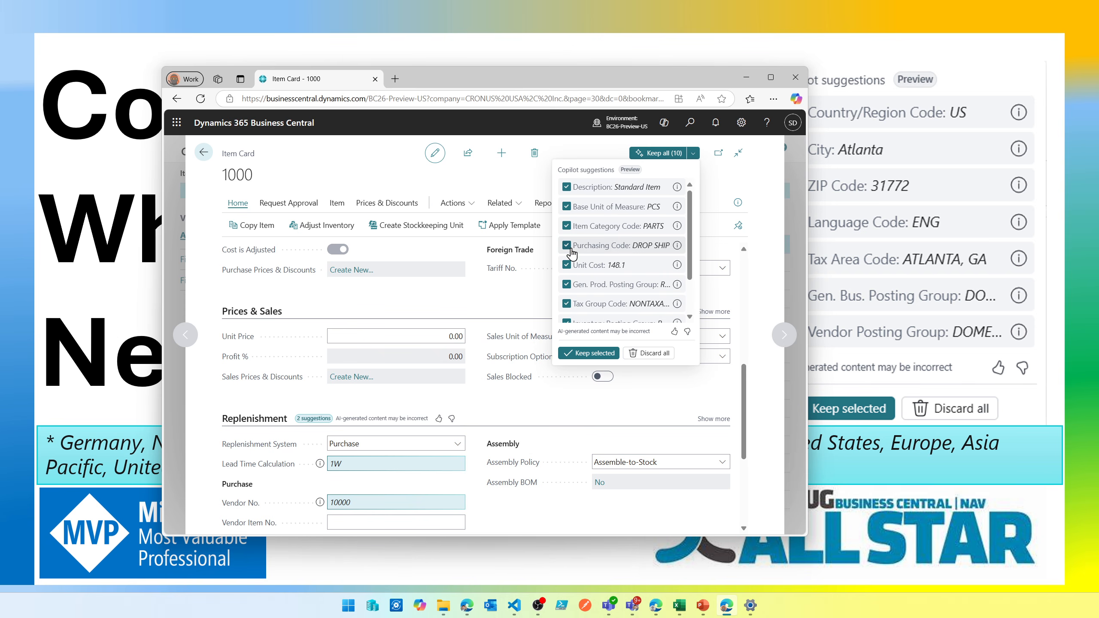
- Exclude the Purchasing Code suggestion, give the Copilot suggestions positive feedback, and keep all the other suggested values for the item
click(568, 247)
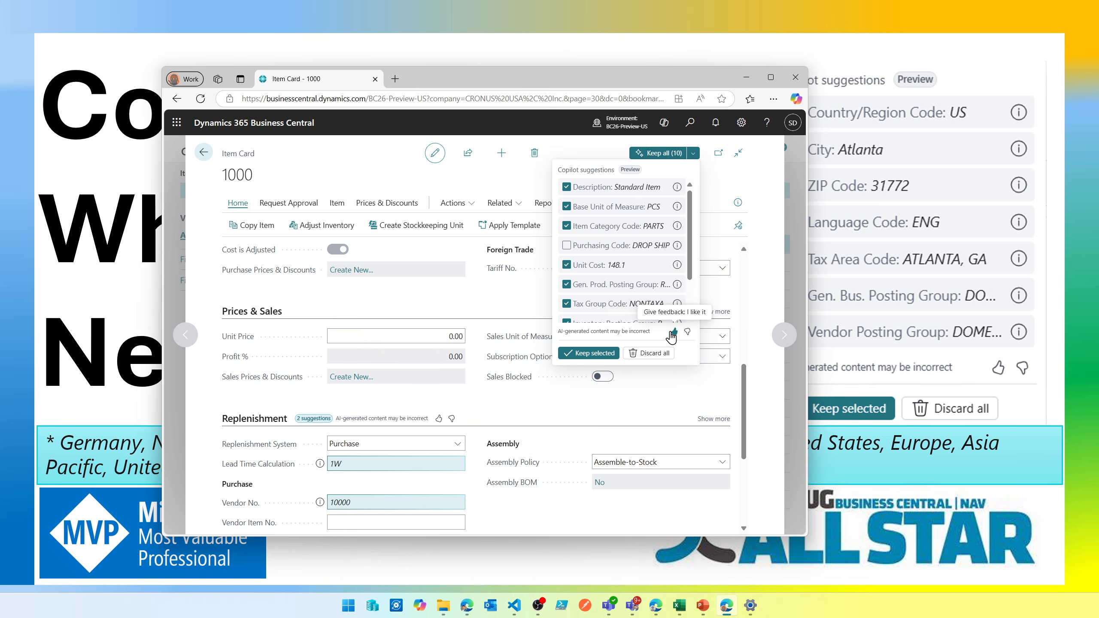
click(673, 332)
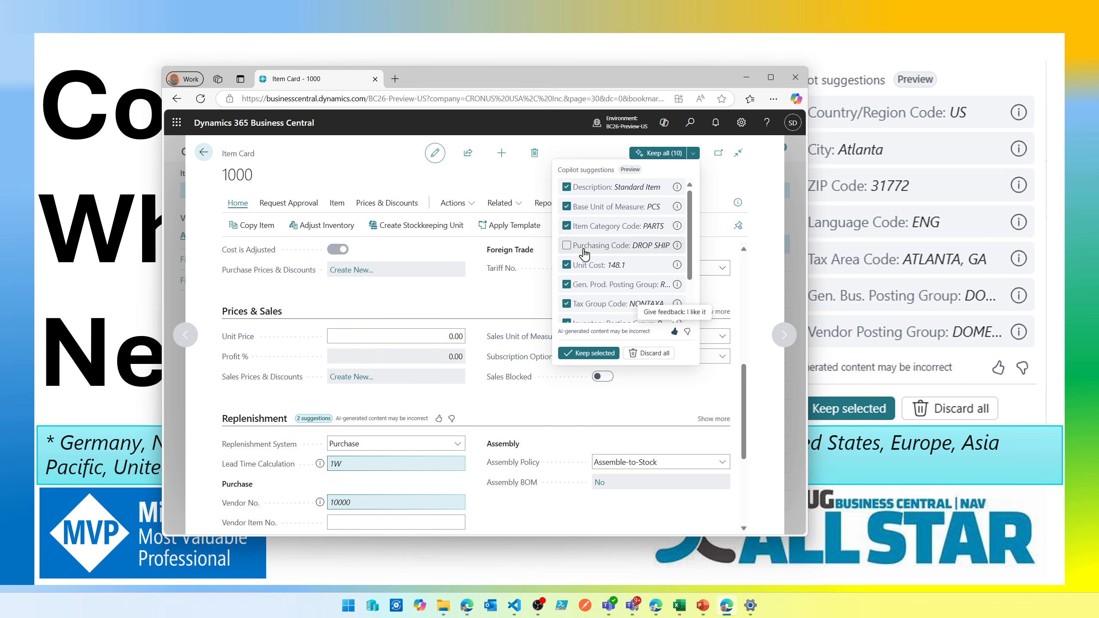
scroll(665, 311, down, 2)
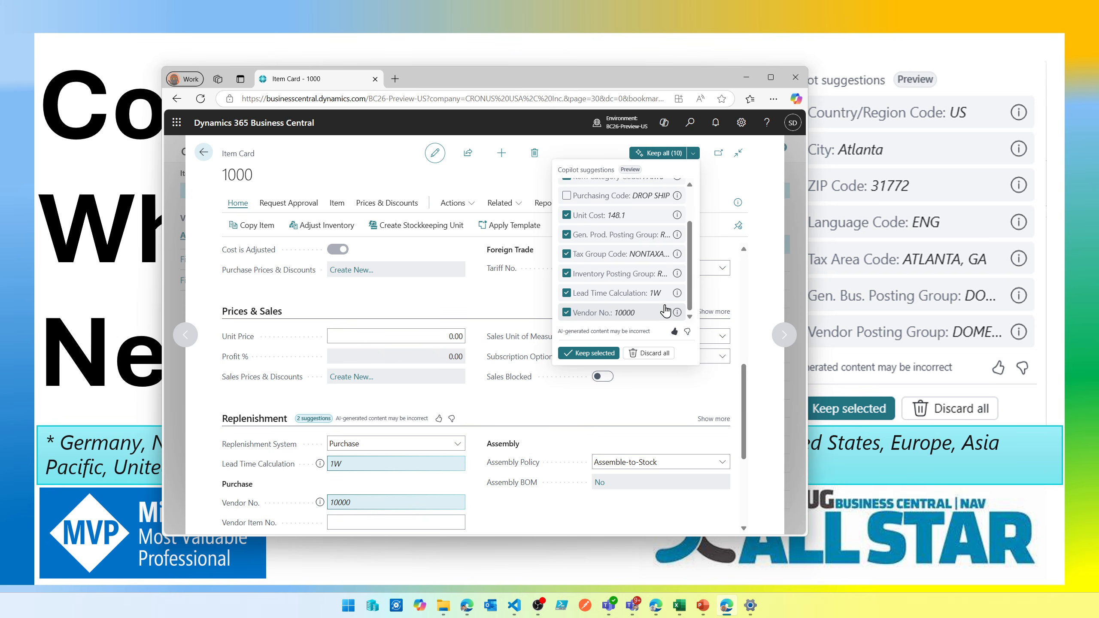
click(614, 355)
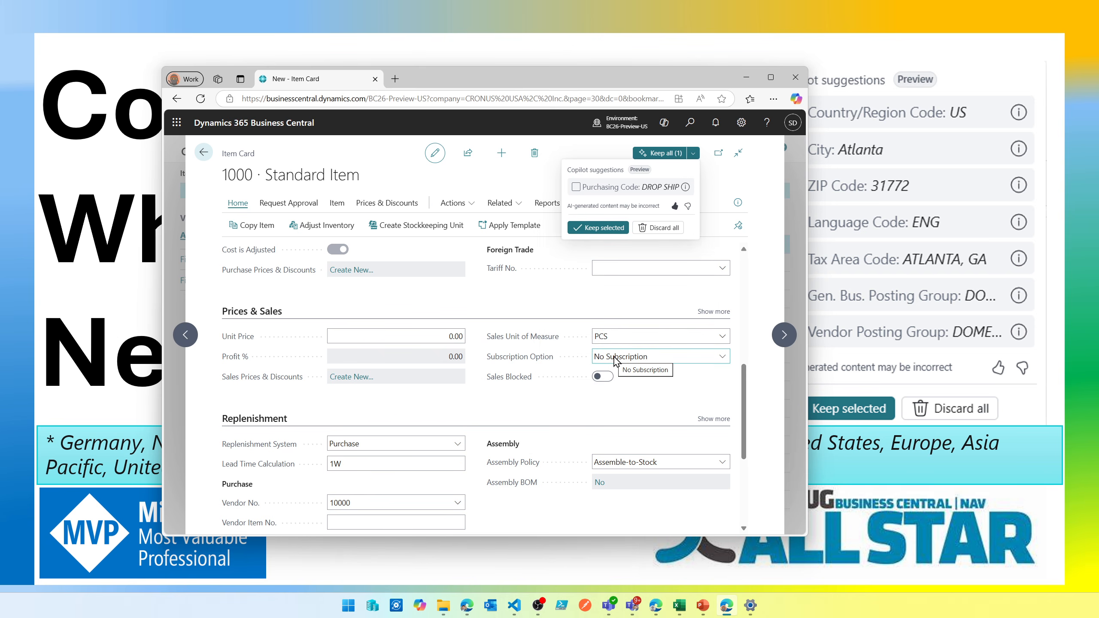
- Review the remaining Copilot suggestion on the item card and discard the suggested Purchasing Code DROP SHIP
scroll(616, 360, up, 4)
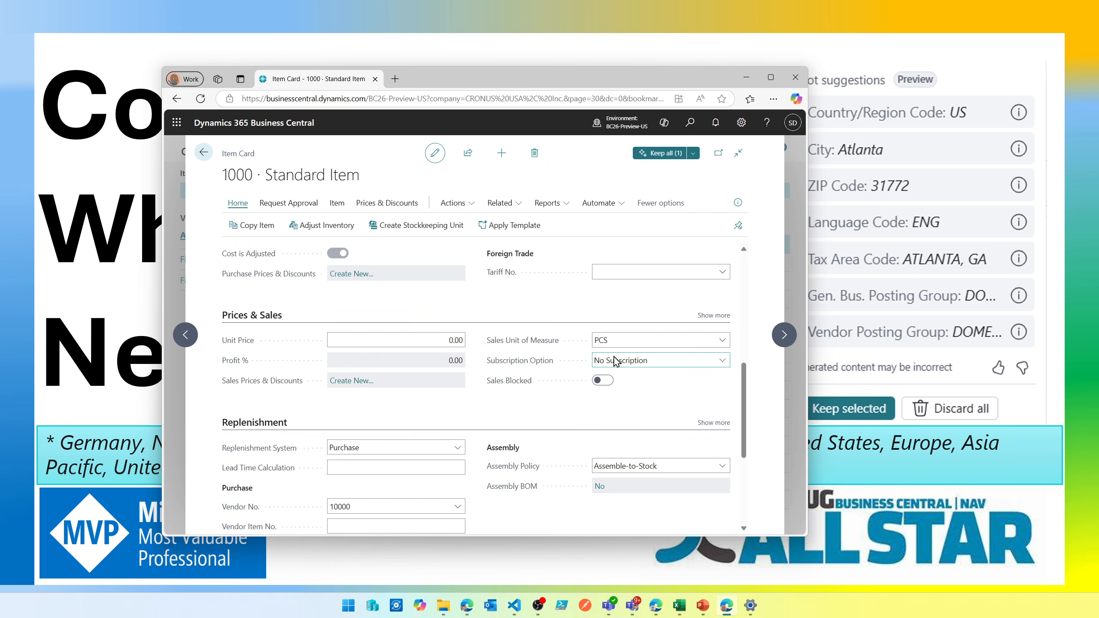
scroll(615, 359, up, 3)
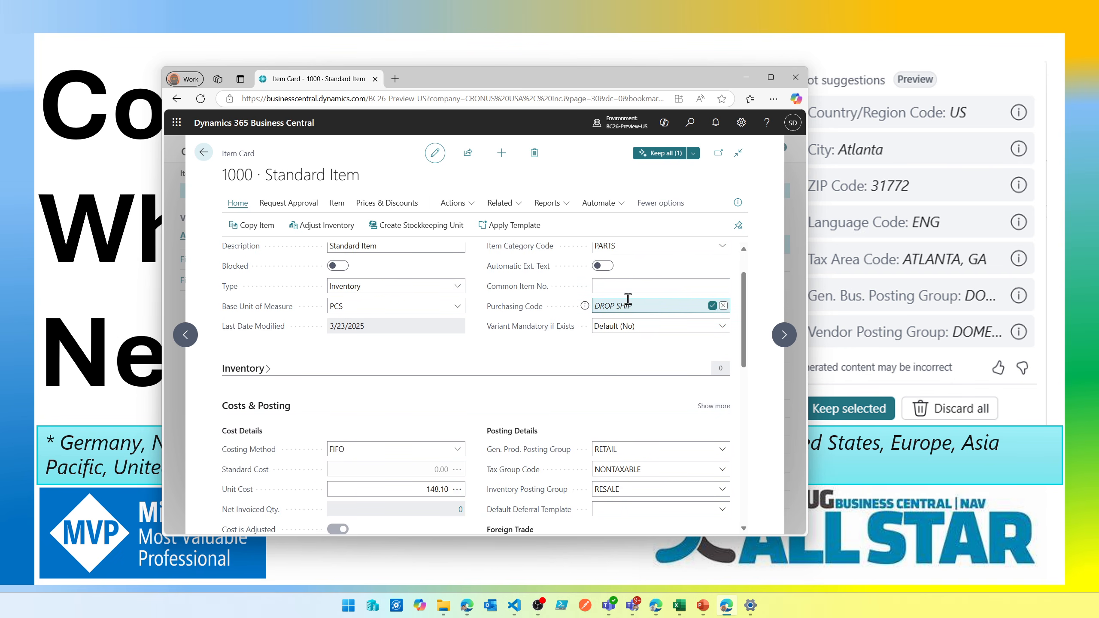
click(693, 152)
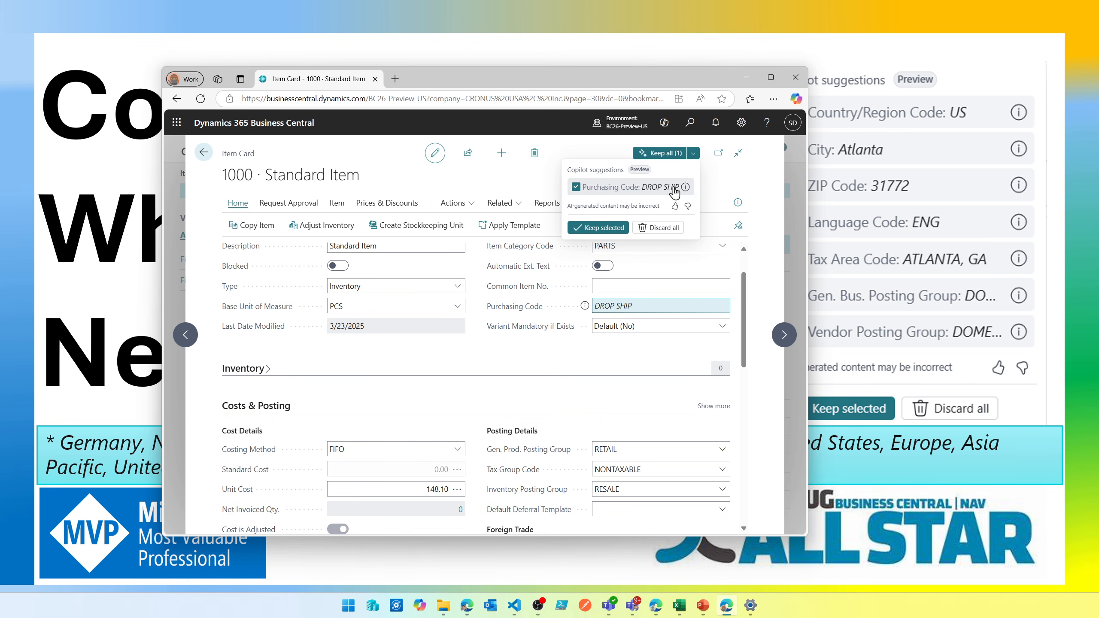
mouse_move(669, 303)
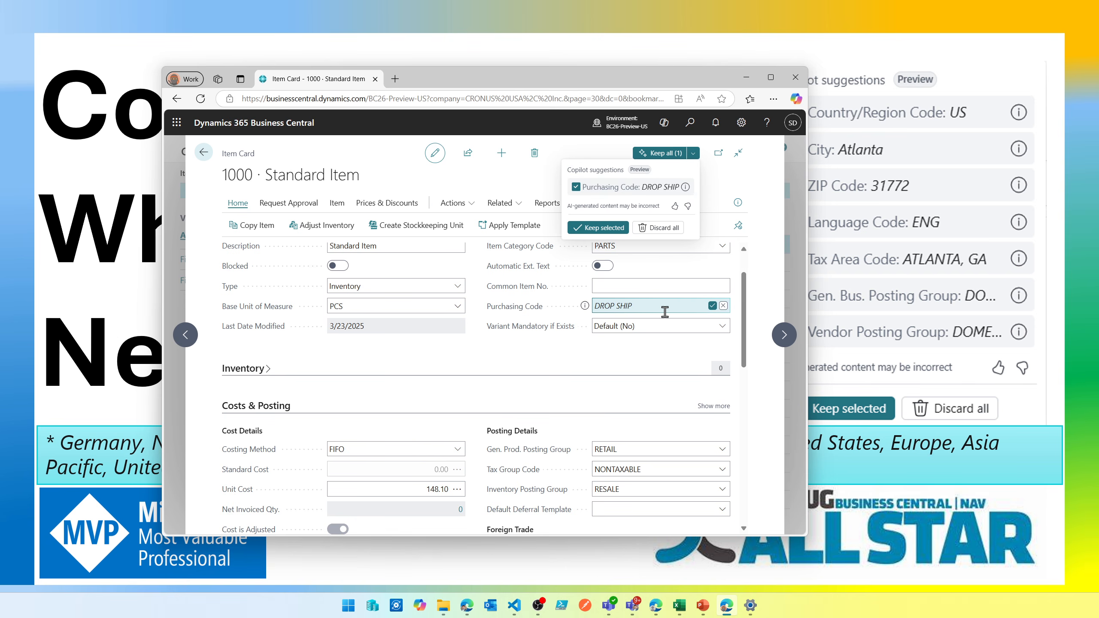
click(723, 305)
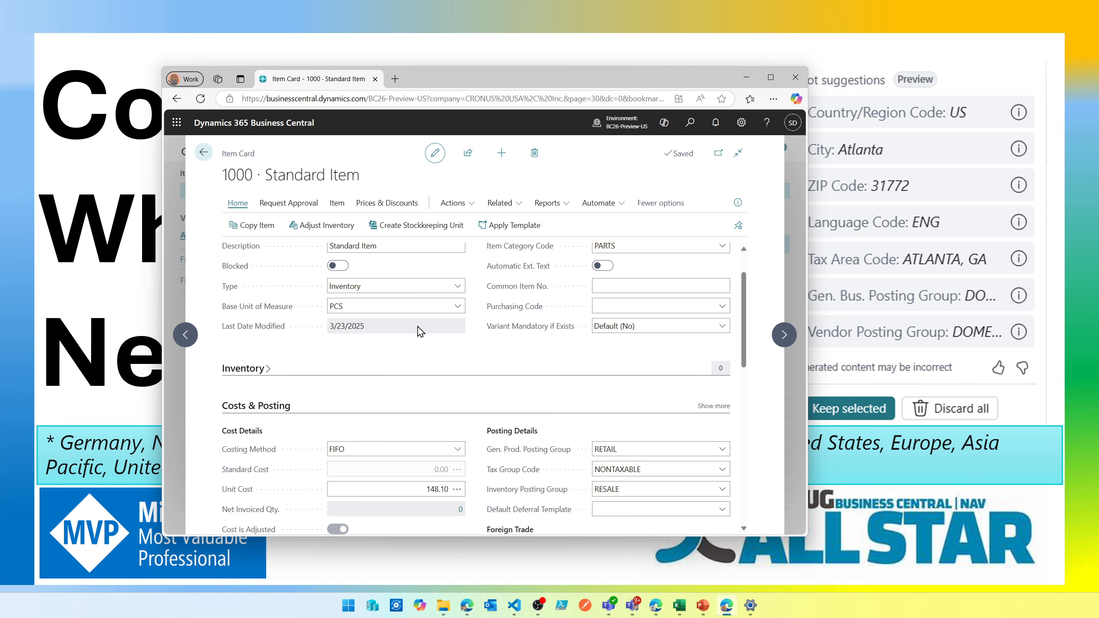
- Leave the item card, return to the company home page, and open the Adatum Corporation card from the Customers list
click(208, 157)
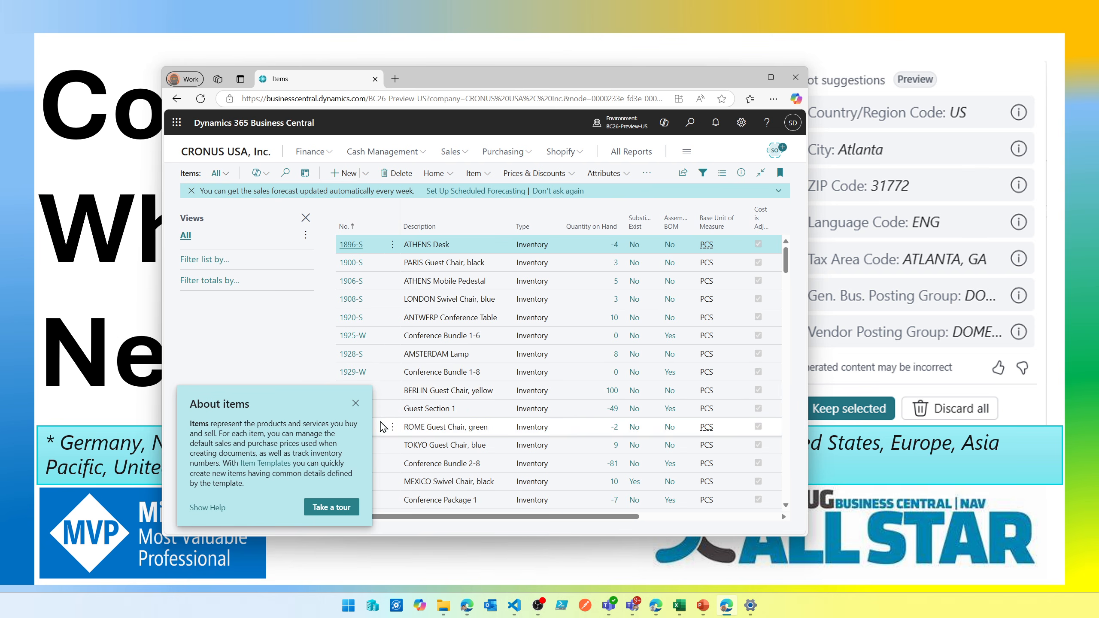
click(356, 404)
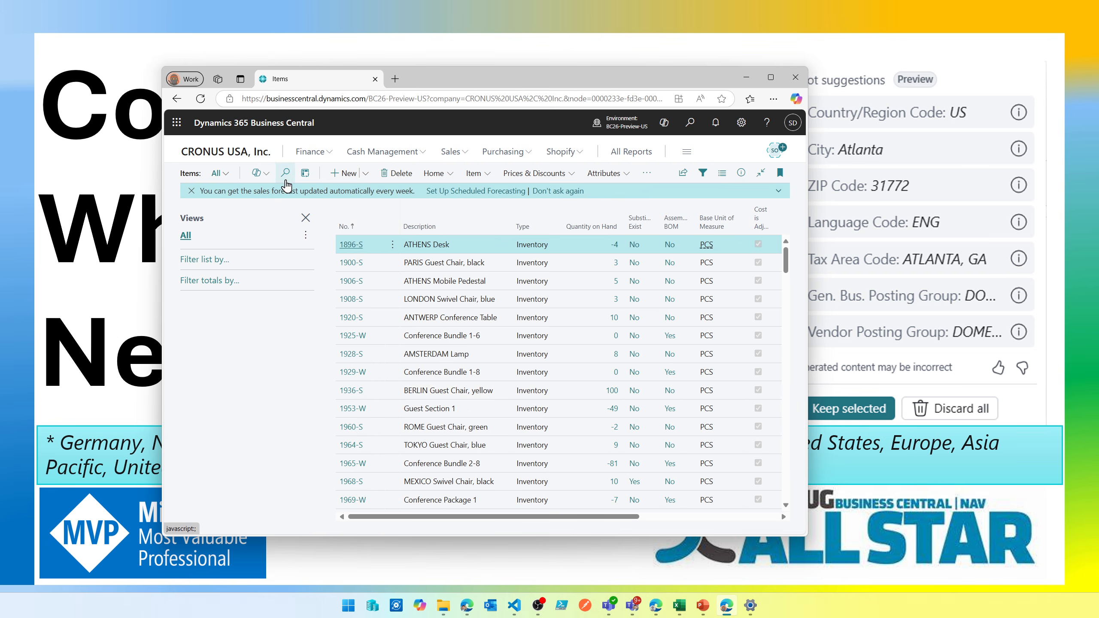
click(236, 161)
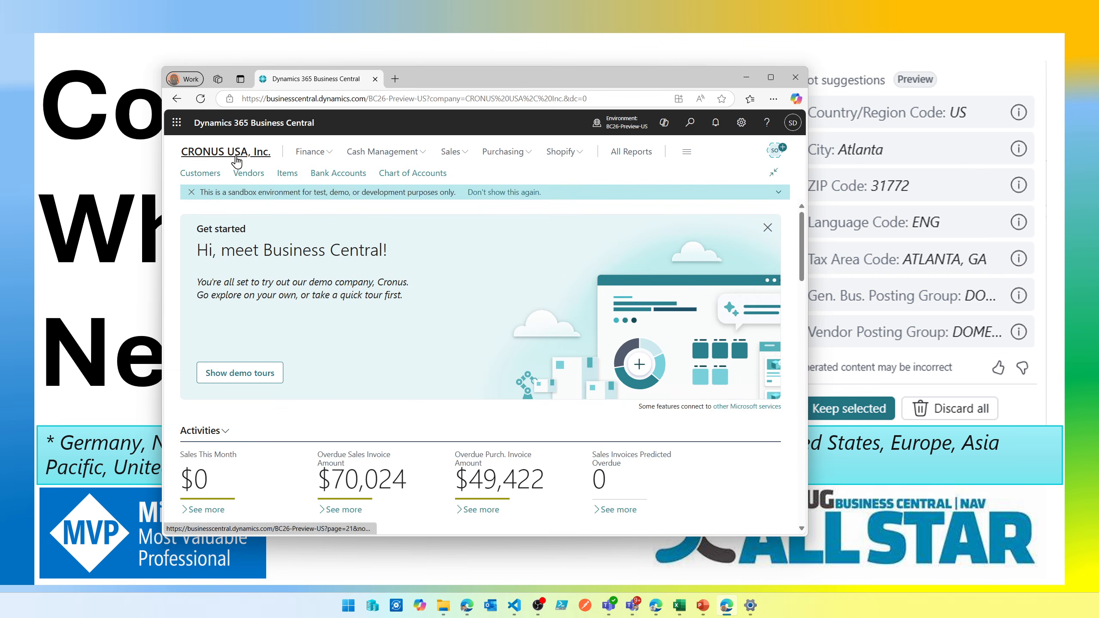
click(211, 174)
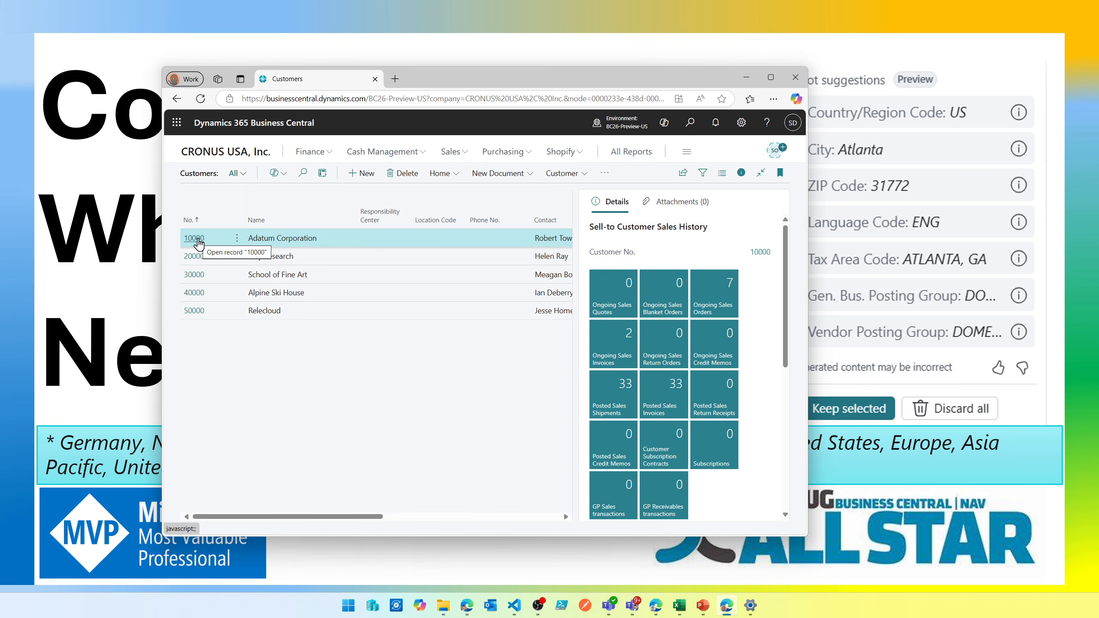
click(195, 238)
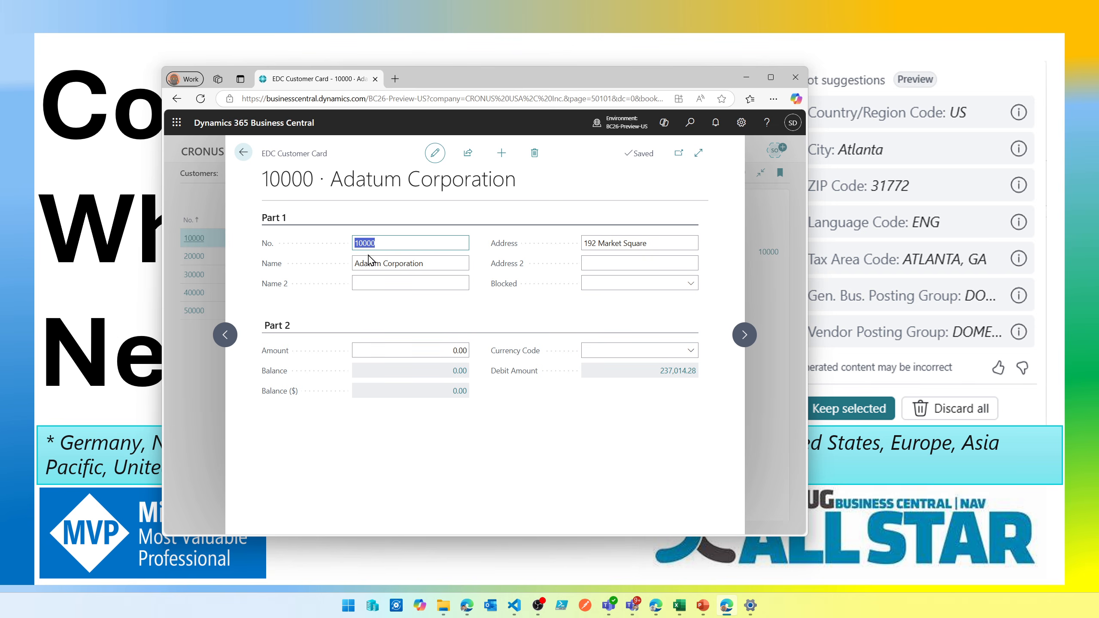
- Generate Copilot suggestions for the customer card starting from the Name 2 field and from the Amount field in Part 2
click(398, 286)
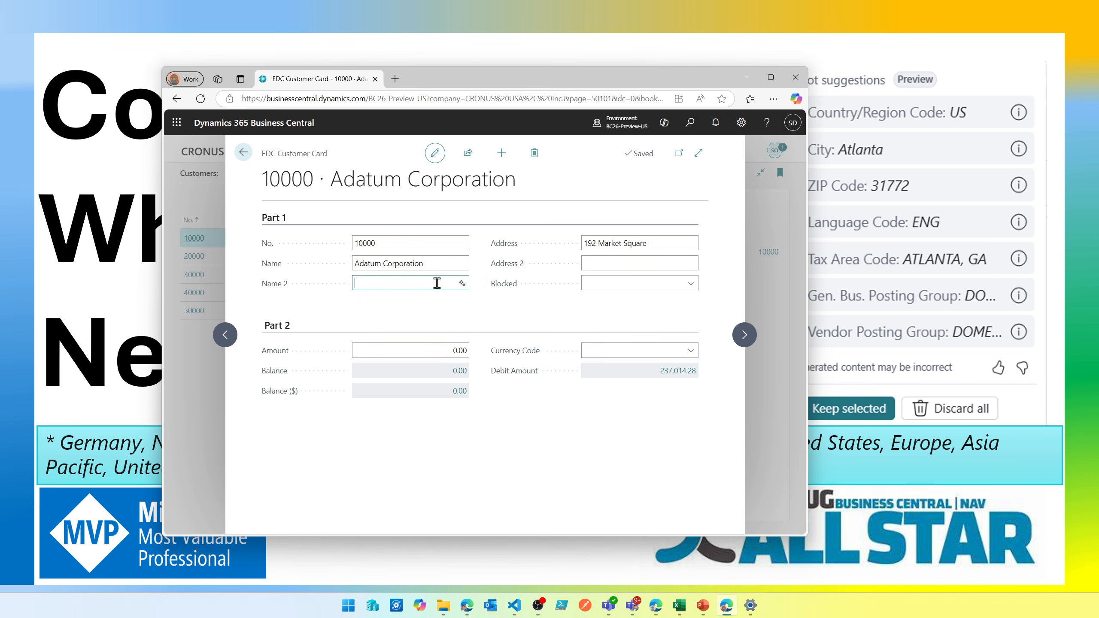
click(462, 283)
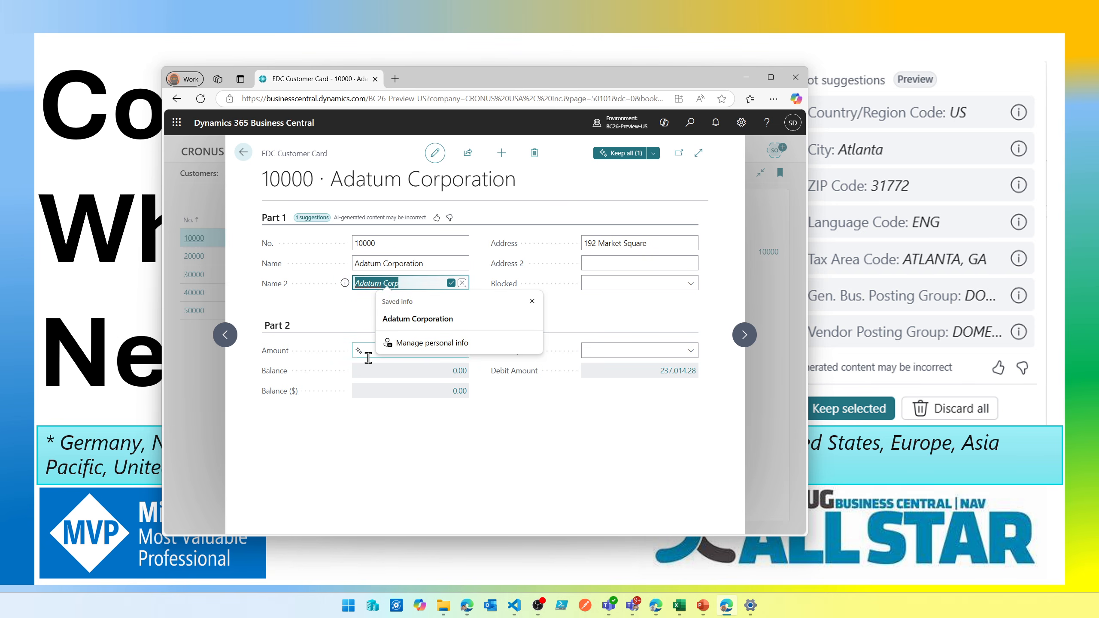
click(627, 350)
click(691, 350)
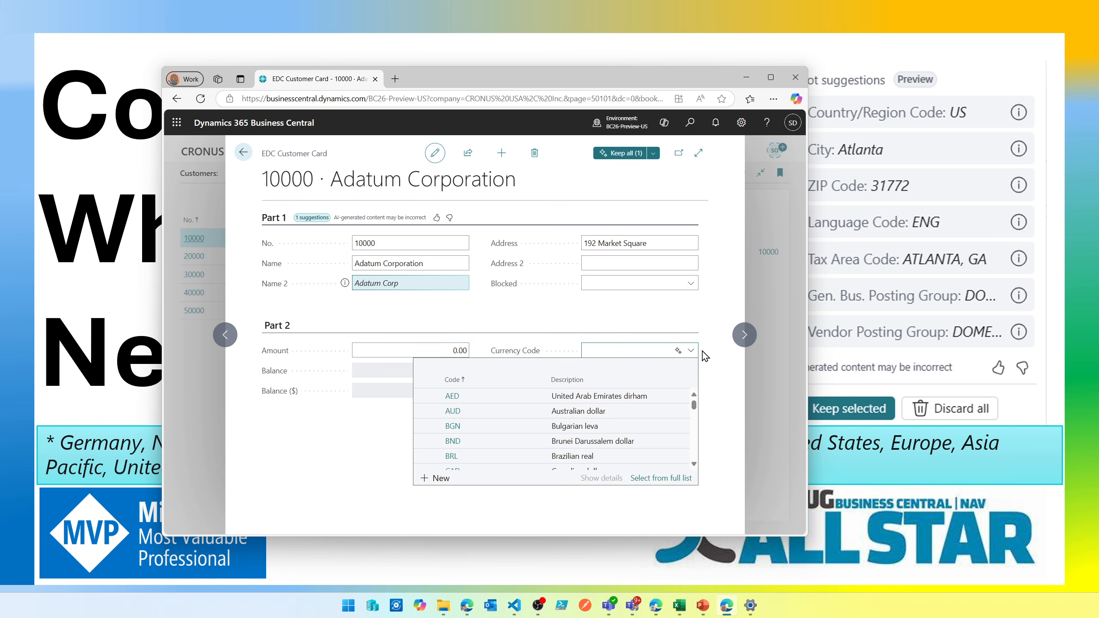
scroll(658, 410, down, 3)
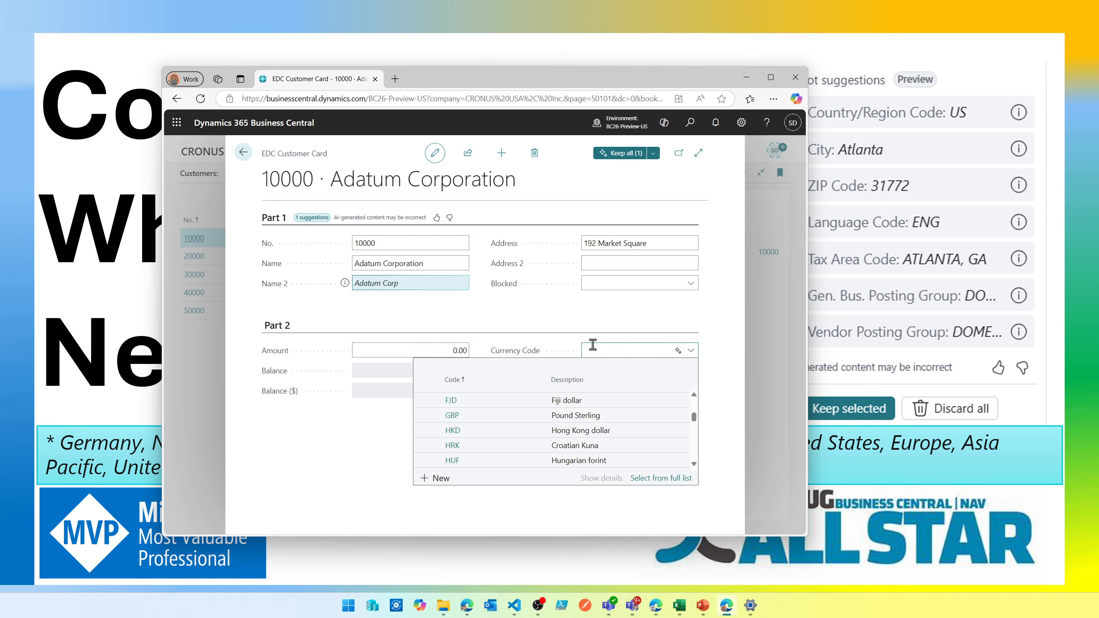
click(393, 350)
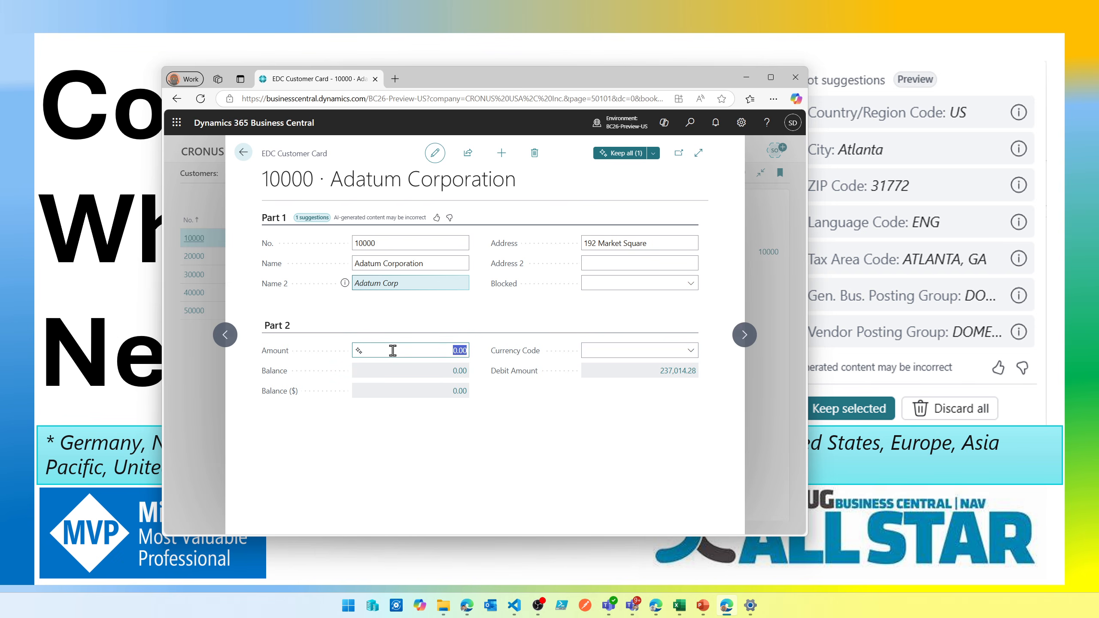
click(360, 350)
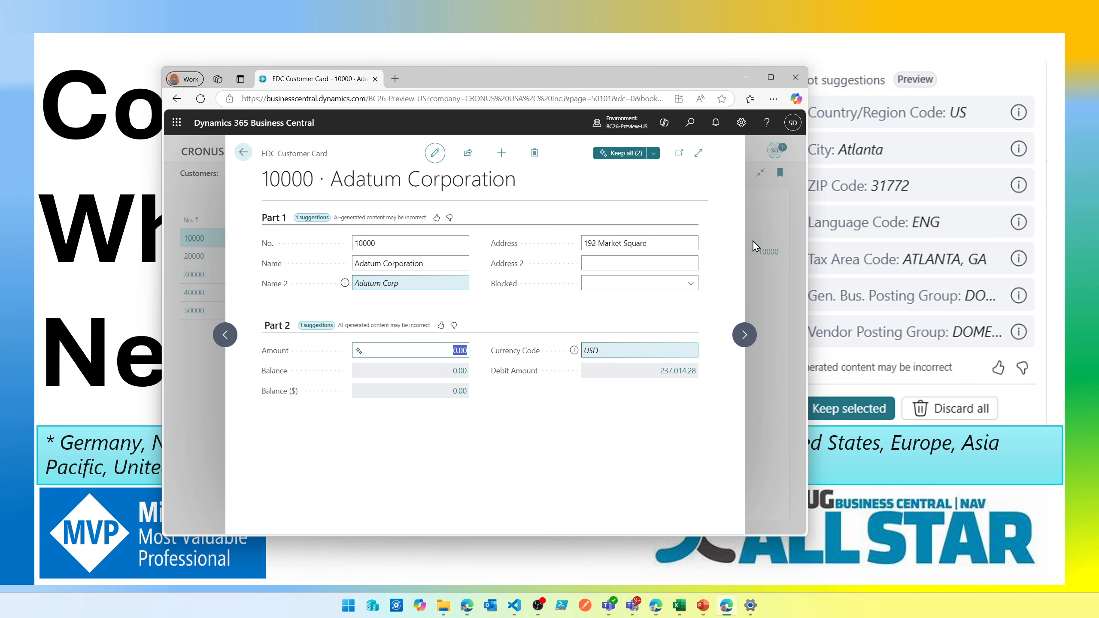
- Generate a Copilot suggestion for the Blocked field and open the complete list of suggestions for the customer
click(692, 284)
click(692, 284)
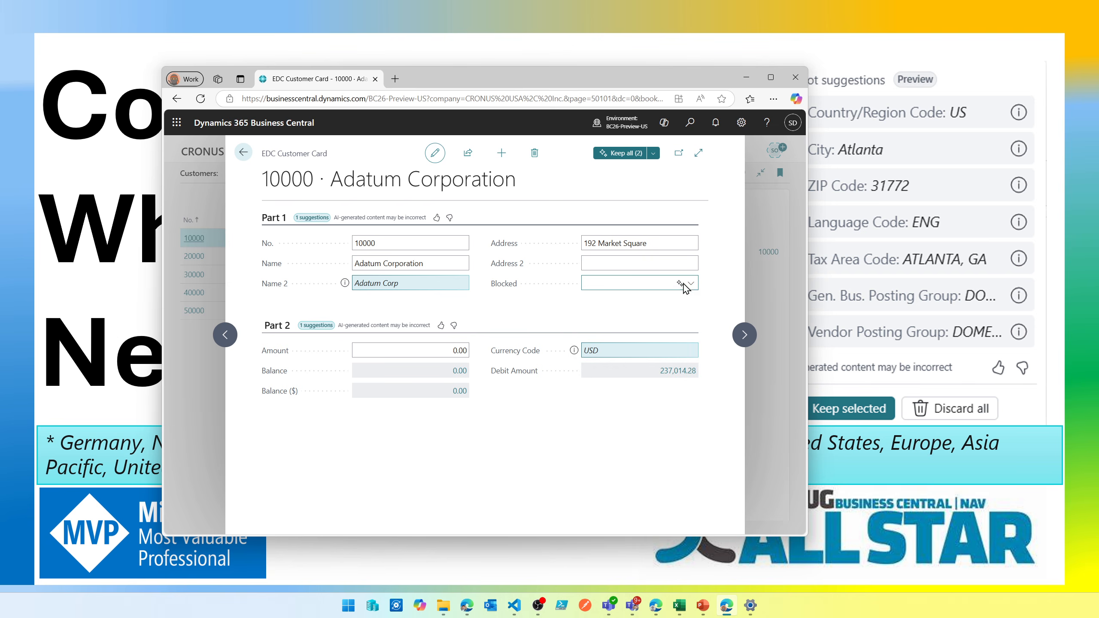
click(644, 287)
click(645, 286)
click(680, 284)
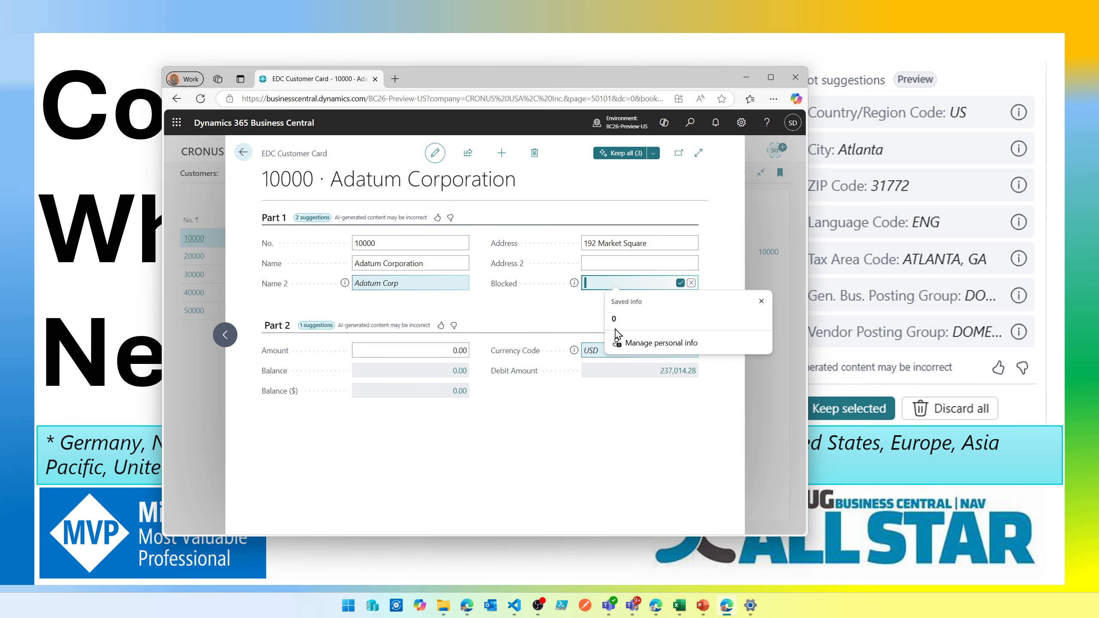
click(570, 320)
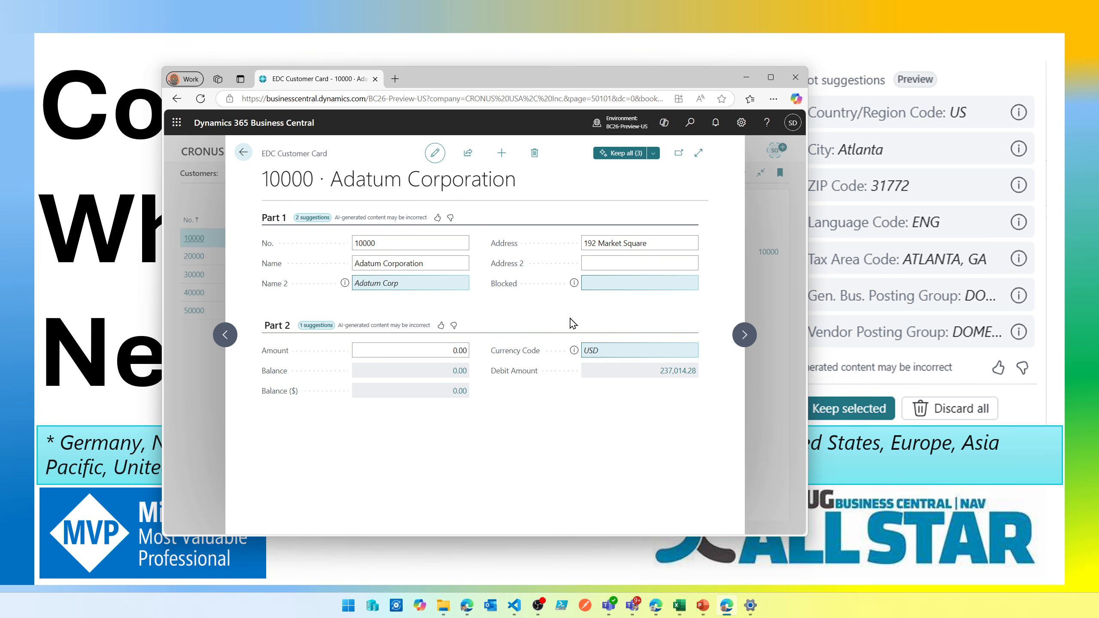
click(652, 154)
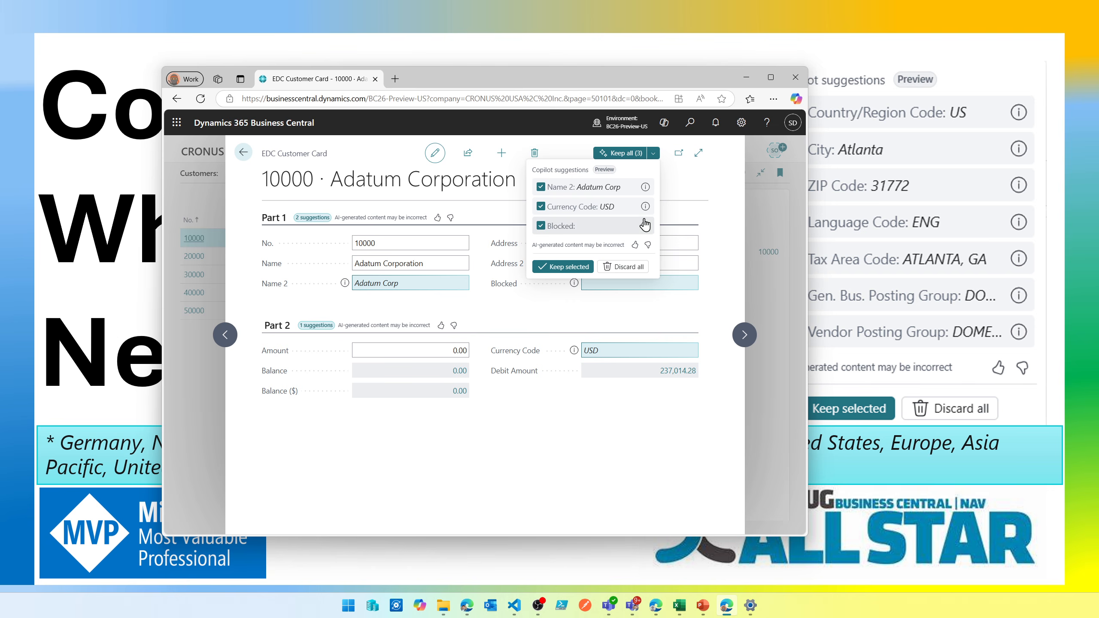